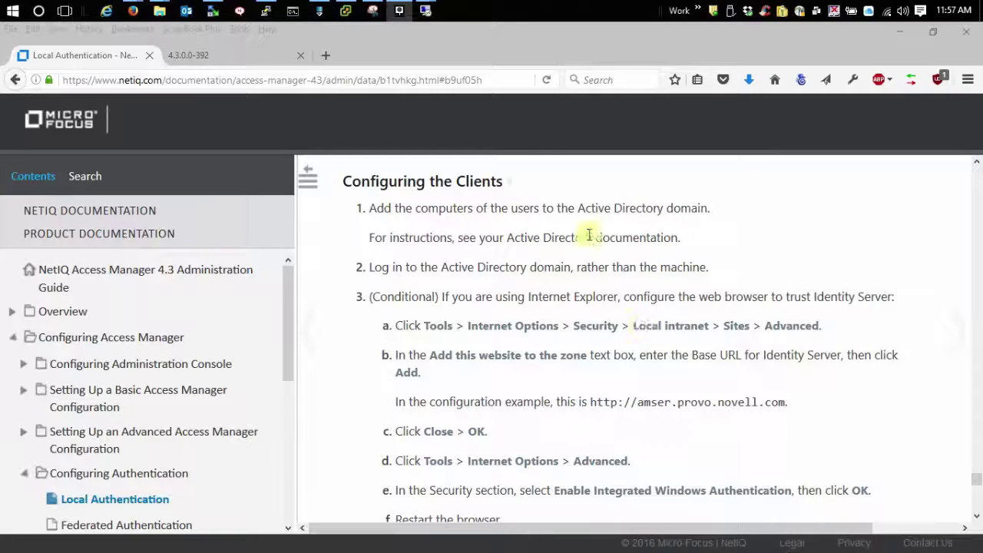
{"action": "mouse_move", "coordinate": [424, 11]}
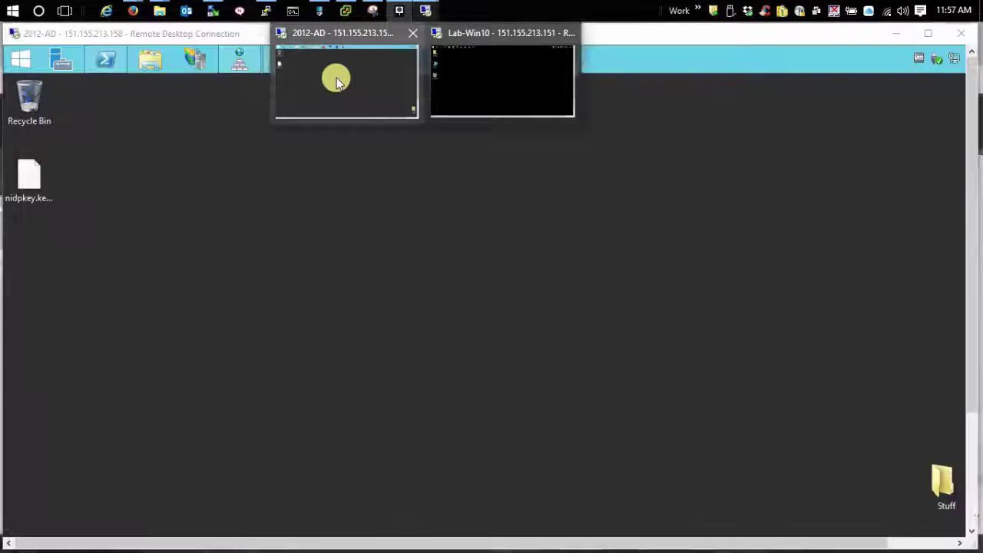
{"action": "left_click", "coordinate": [334, 78]}
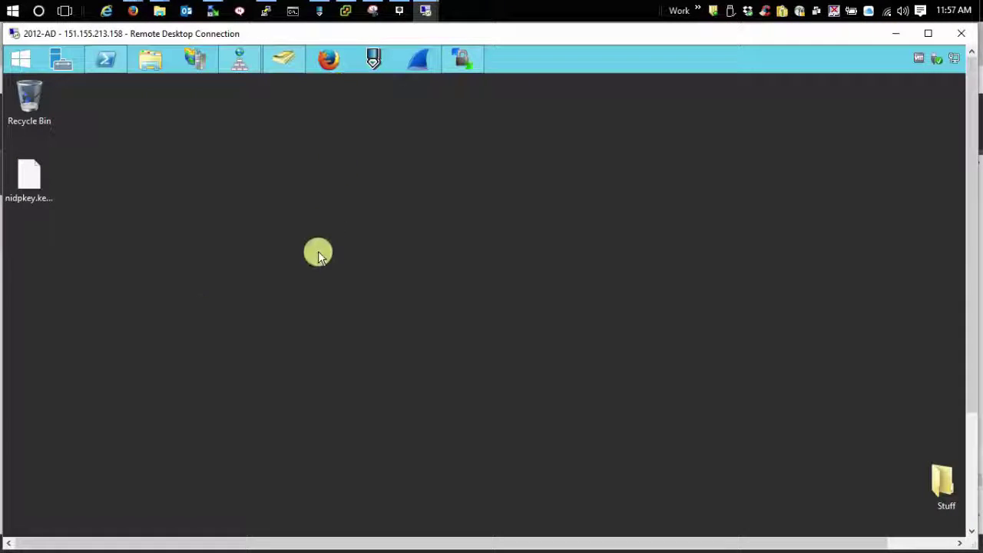
{"action": "left_click", "coordinate": [285, 49]}
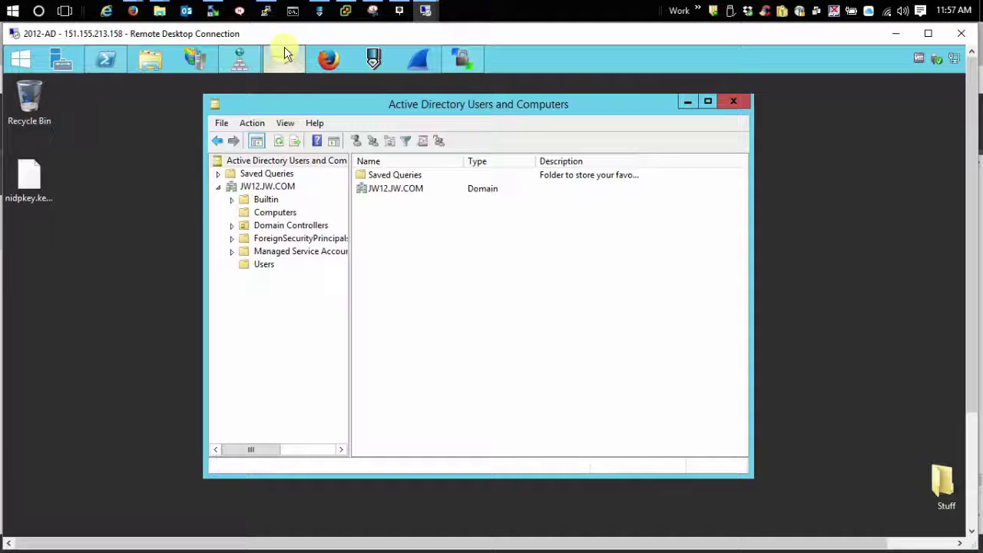
{"action": "left_click", "coordinate": [269, 212]}
{"action": "left_click", "coordinate": [401, 175]}
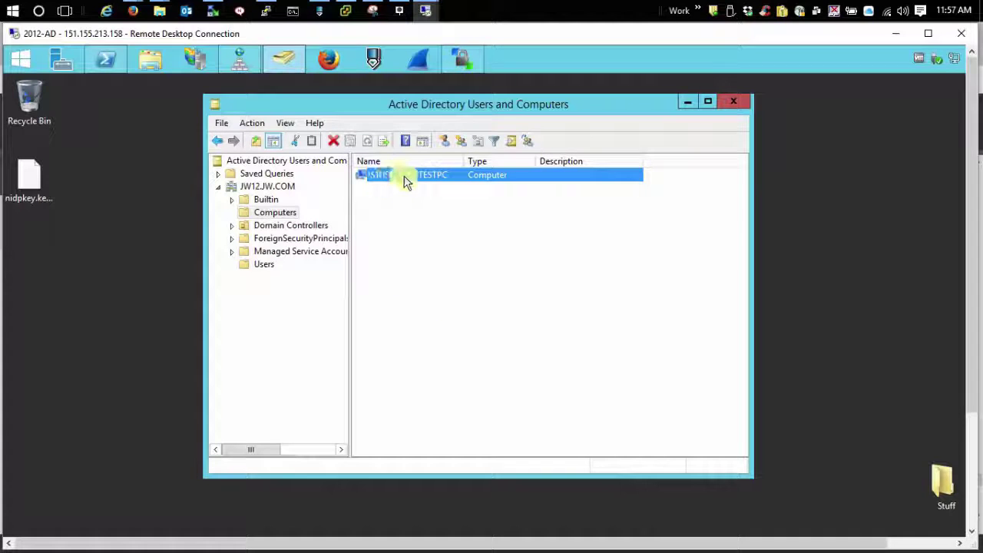
{"action": "left_click", "coordinate": [896, 30]}
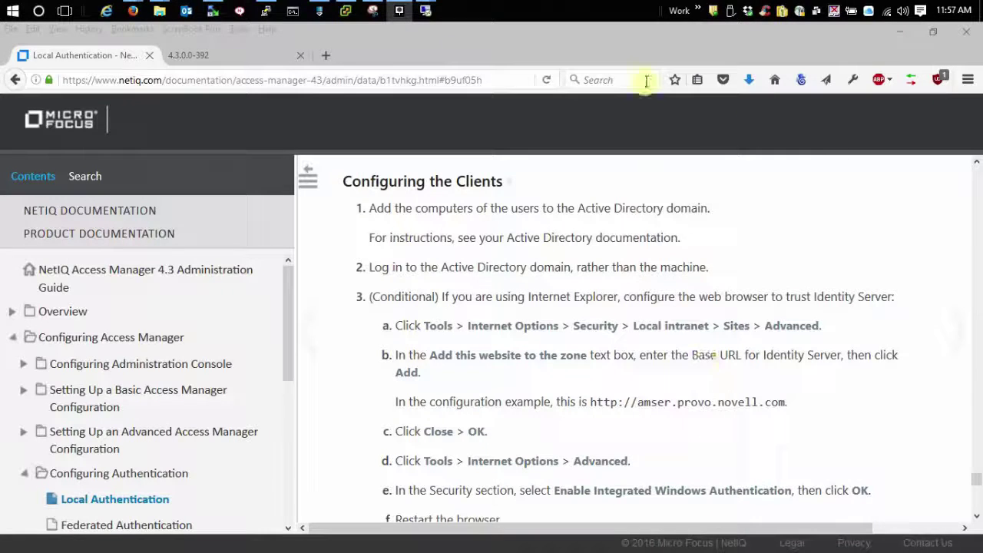
- Open Internet Options from Control Panel in the Lab-Win10 remote session
{"action": "mouse_move", "coordinate": [432, 26]}
{"action": "left_click", "coordinate": [540, 68]}
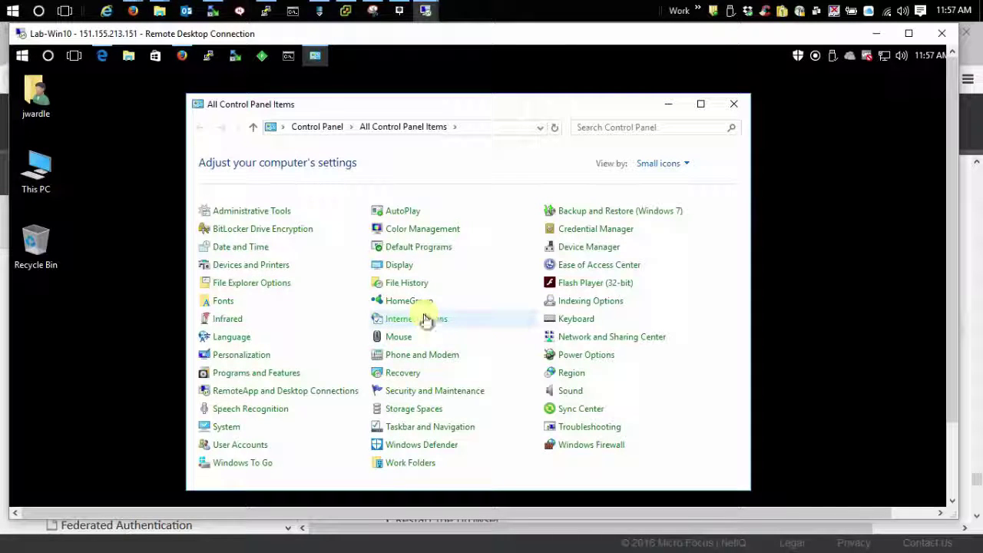
{"action": "left_click", "coordinate": [427, 319]}
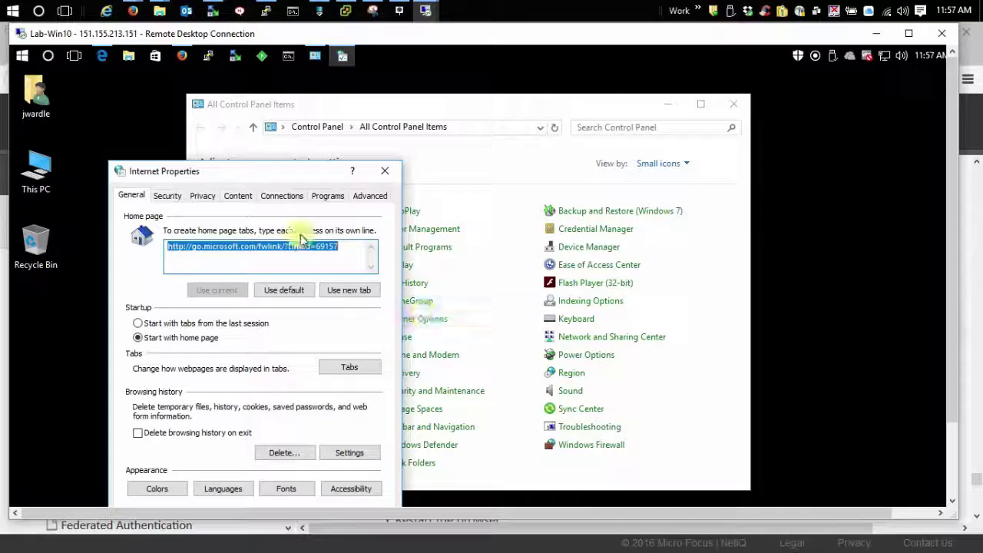
{"action": "left_click_drag", "start_coordinate": [247, 174], "coordinate": [455, 118]}
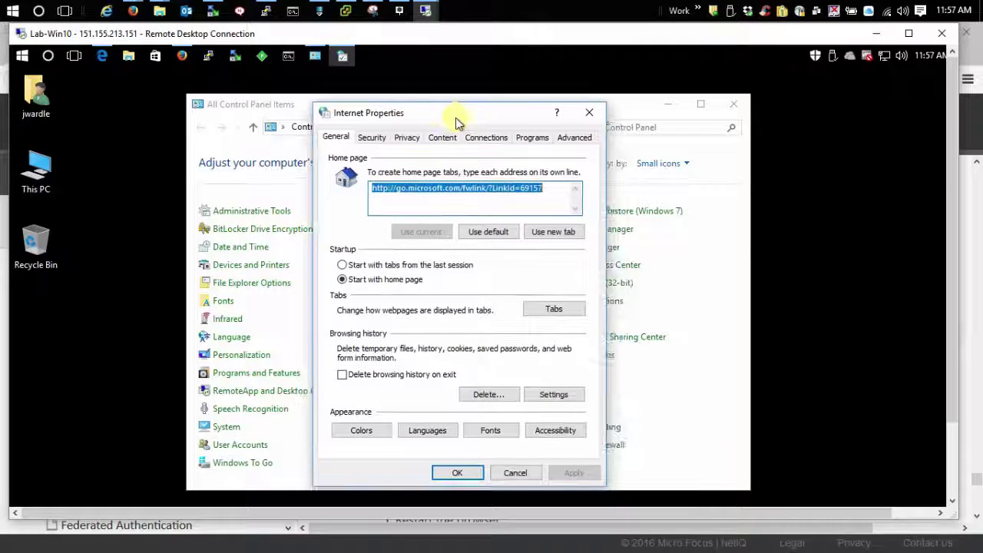
- Review the Local intranet zone's website list, including idp.jw4.com, then confirm the zone settings
{"action": "left_click", "coordinate": [375, 138]}
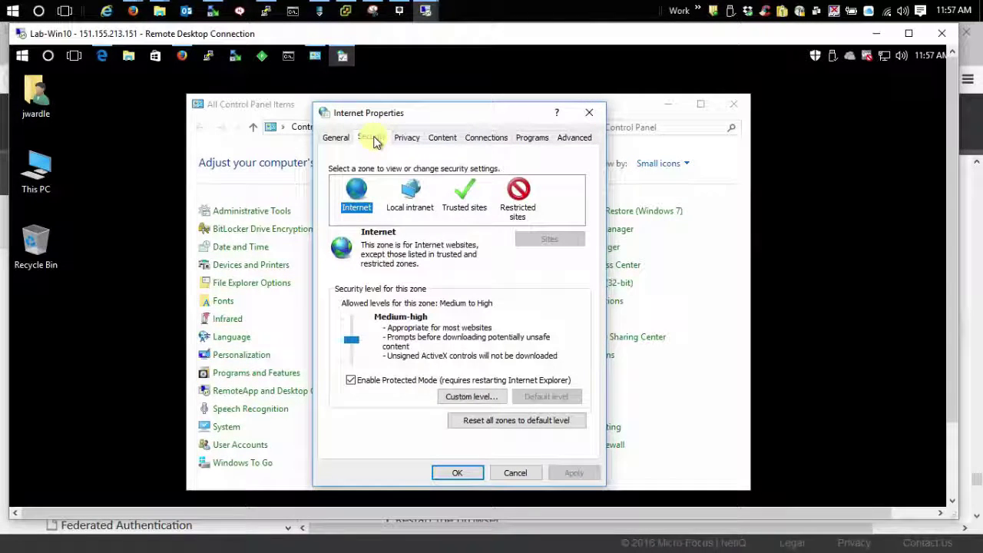
{"action": "left_click", "coordinate": [405, 204]}
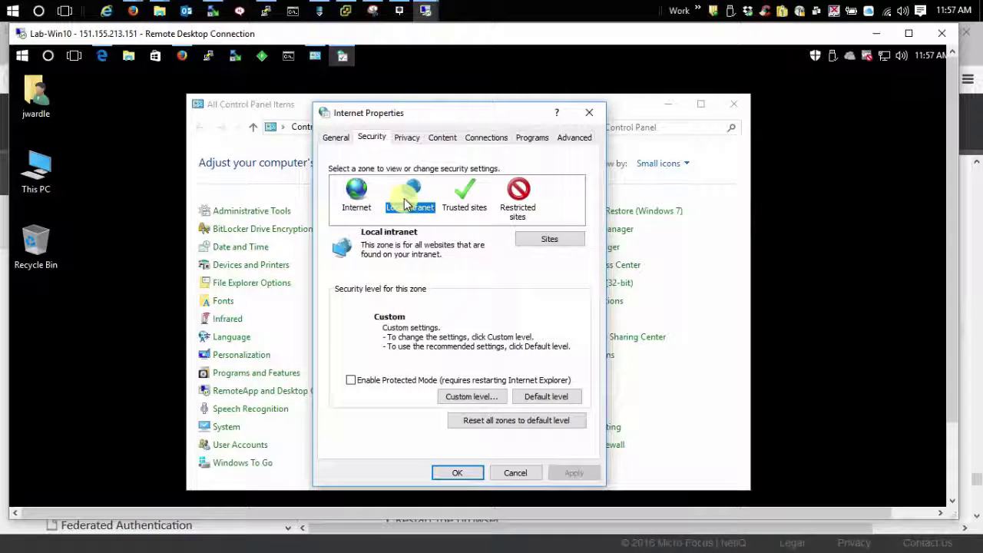
{"action": "left_click", "coordinate": [556, 241]}
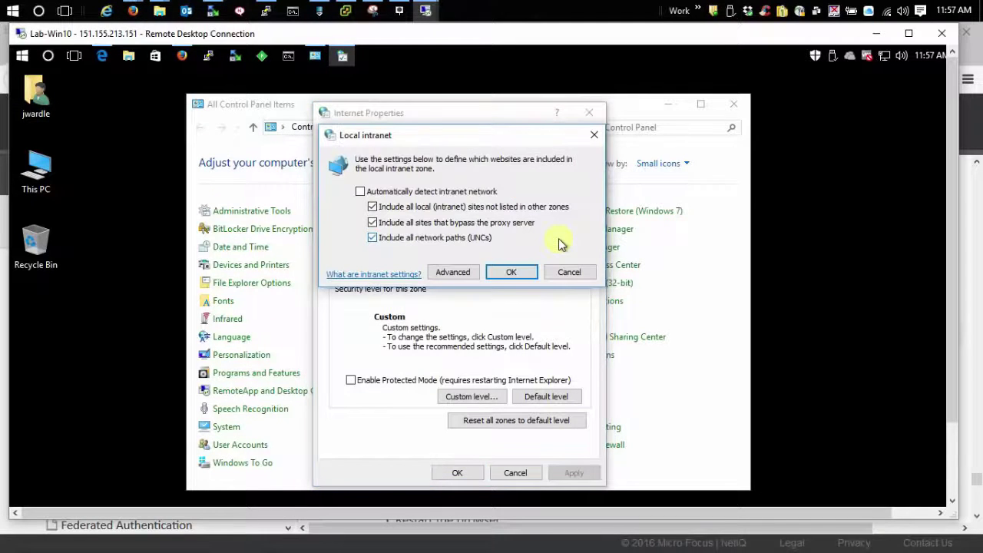
{"action": "left_click", "coordinate": [450, 274]}
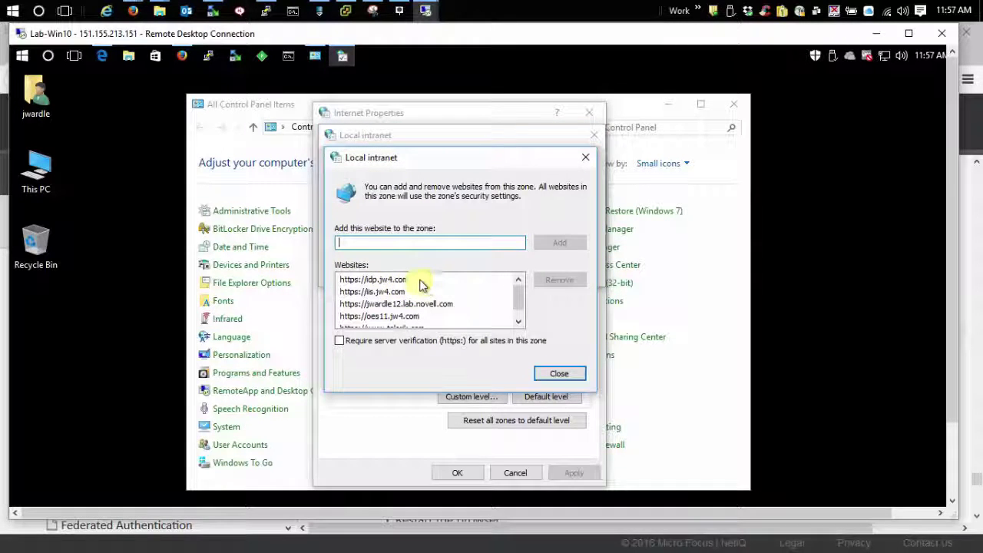
{"action": "left_click", "coordinate": [376, 280]}
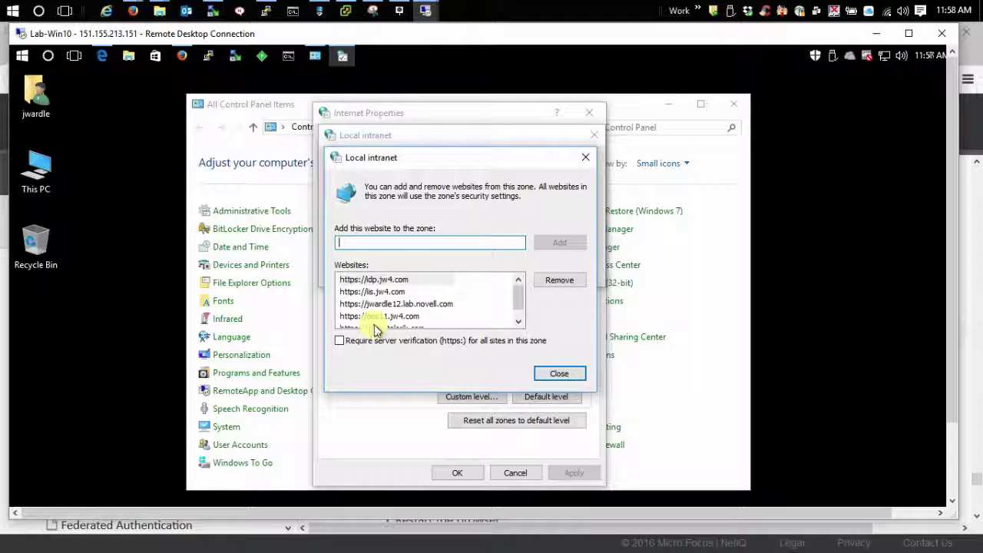
{"action": "left_click", "coordinate": [555, 373]}
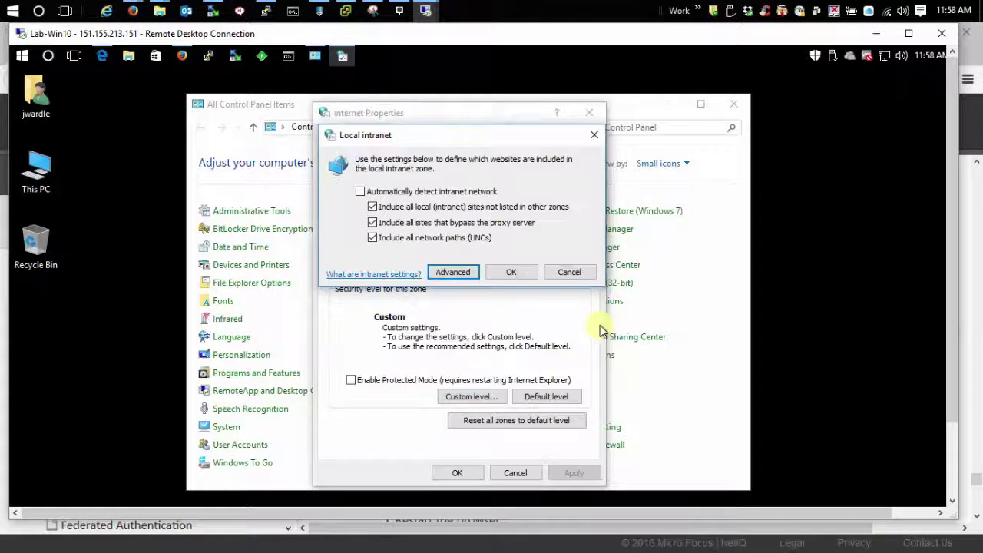
{"action": "left_click", "coordinate": [511, 273]}
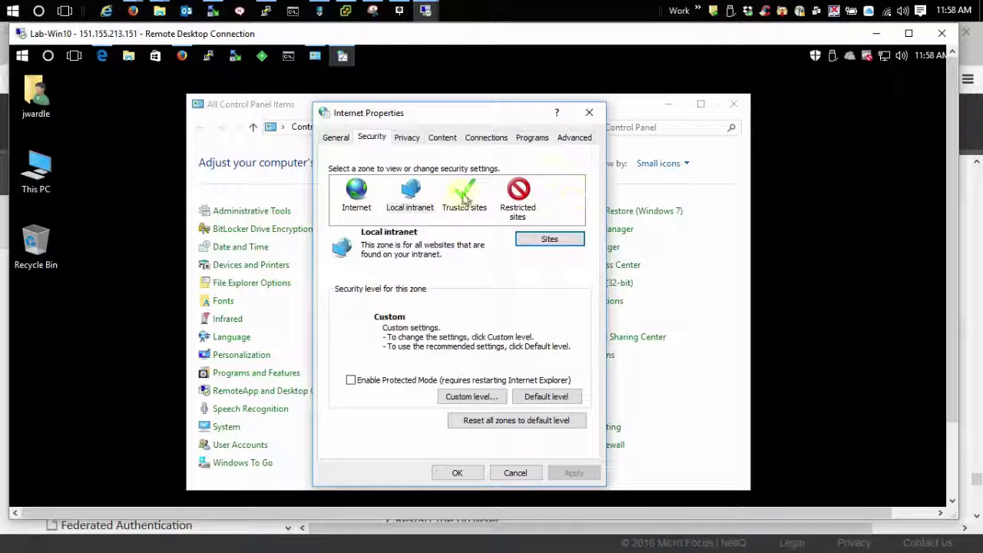
- Keep Enable Integrated Windows Authentication checked, save Internet Properties and close Control Panel
{"action": "left_click", "coordinate": [578, 137]}
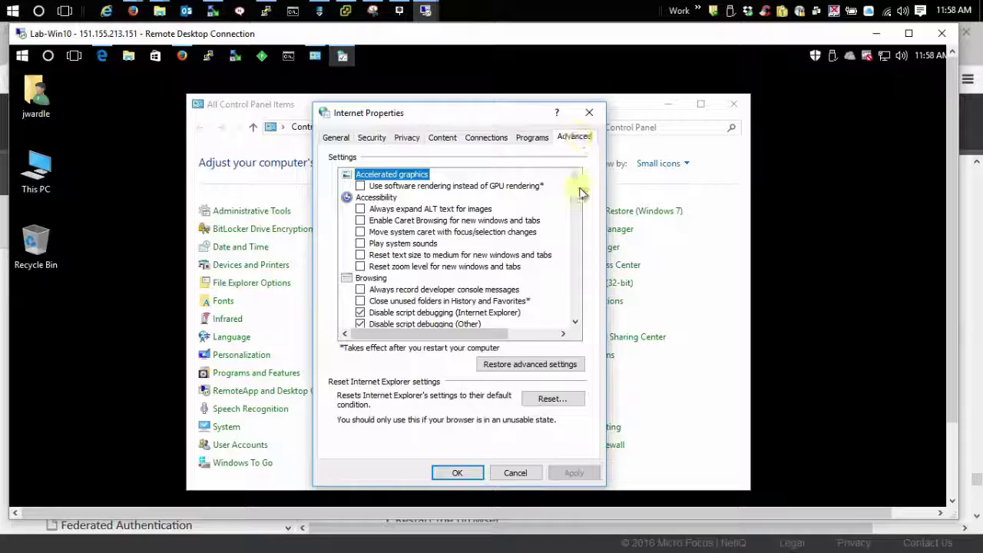
{"action": "left_click_drag", "start_coordinate": [576, 198], "coordinate": [581, 289]}
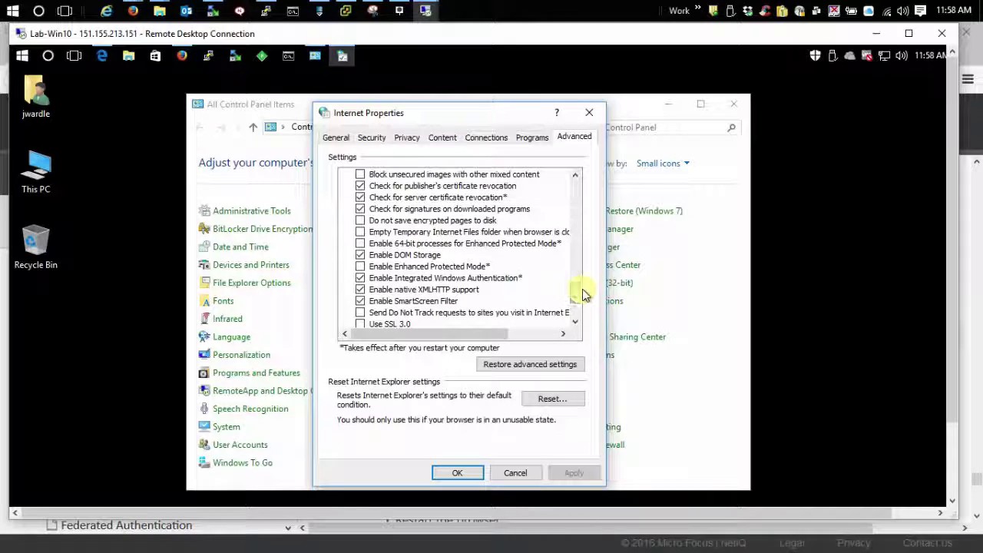
{"action": "left_click", "coordinate": [456, 473]}
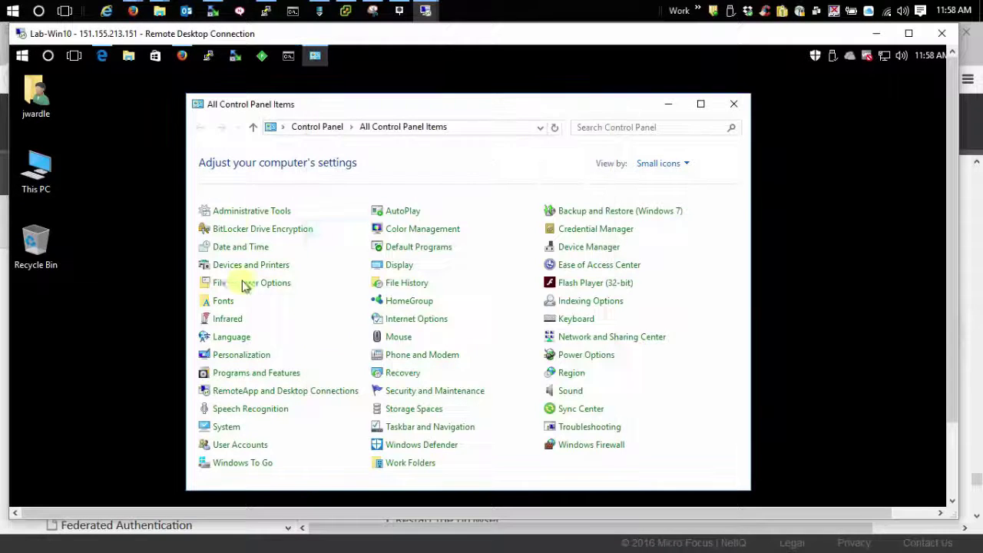
{"action": "left_click", "coordinate": [739, 107]}
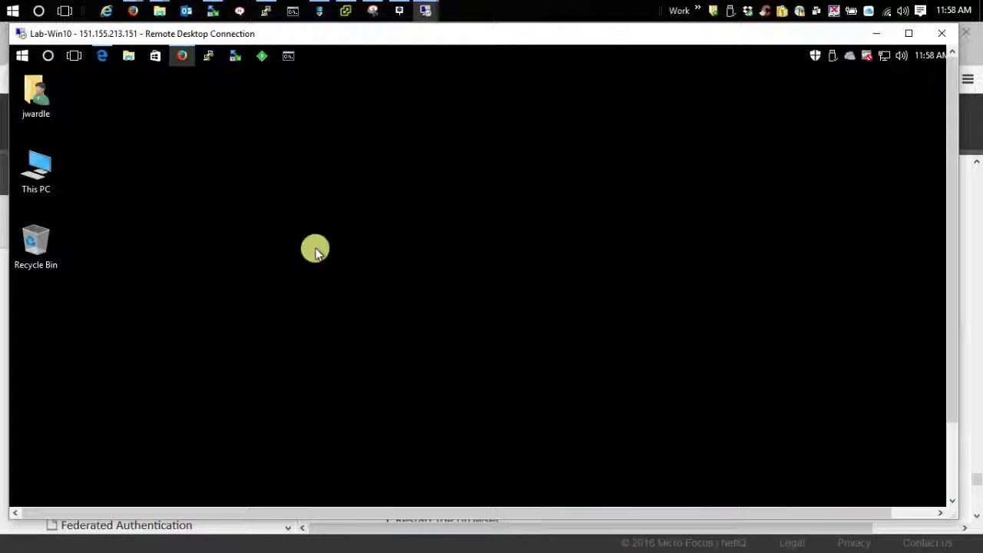
- Open about:config in Firefox on the workstation and accept the risk warning
{"action": "left_click", "coordinate": [189, 56]}
{"action": "left_click", "coordinate": [192, 130]}
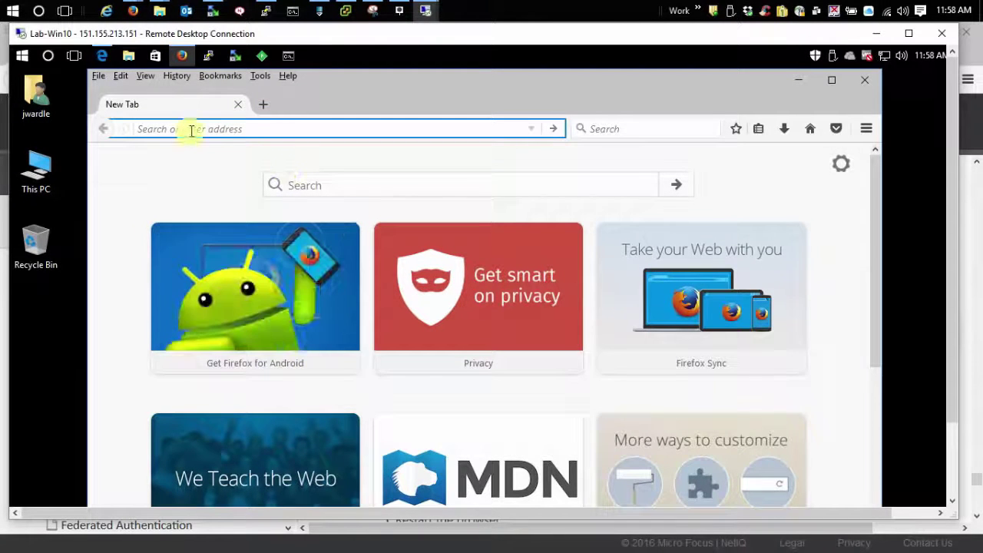
{"action": "type", "text": "abo"}
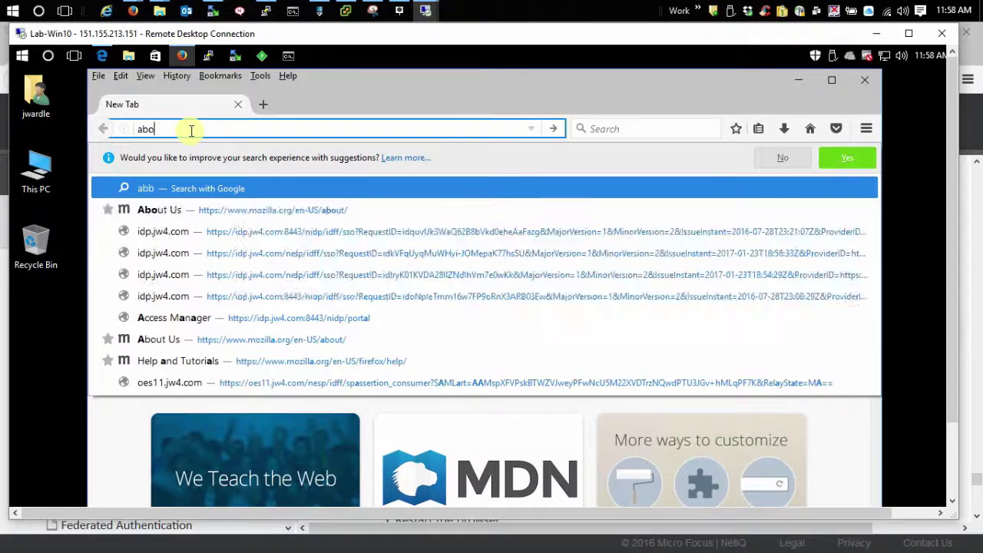
{"action": "type", "text": "ut:config"}
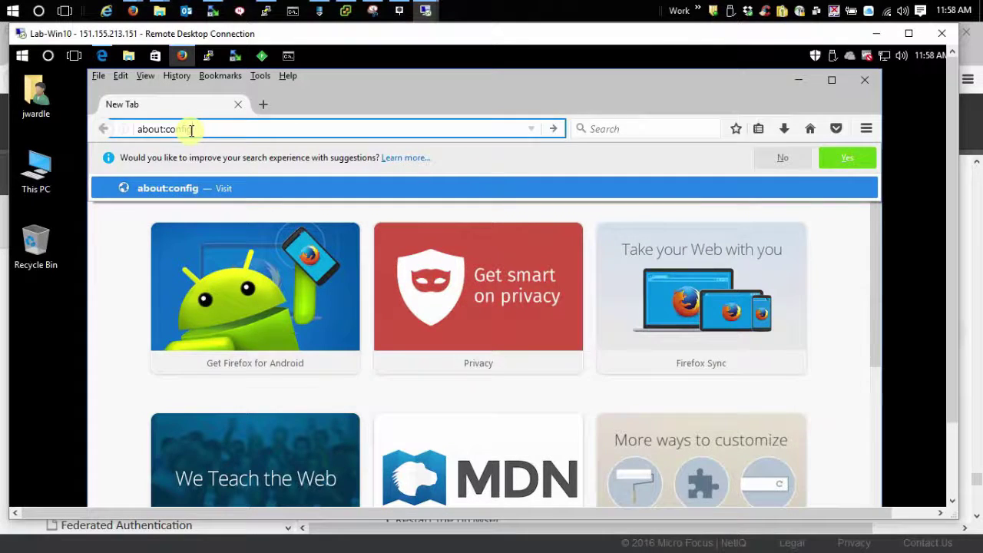
{"action": "key", "text": "Return"}
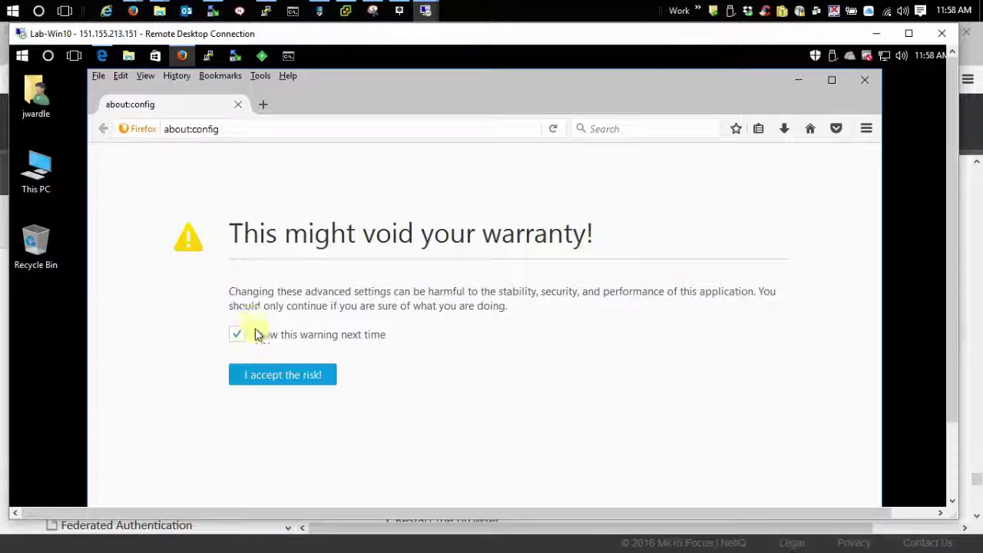
{"action": "left_click", "coordinate": [276, 377]}
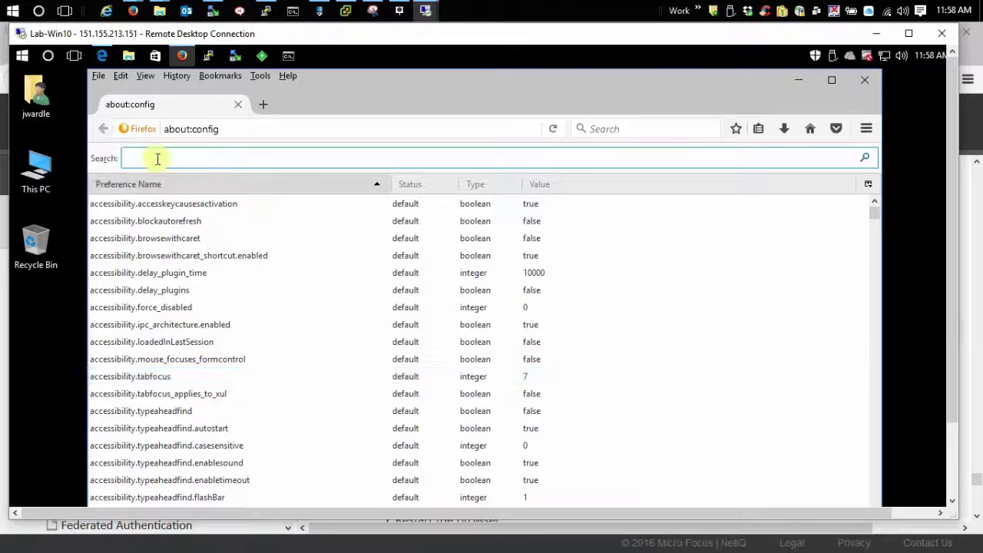
- Filter on network.n and inspect network.negotiate-auth.trusted-uris without changing its value
{"action": "type", "text": "ne"}
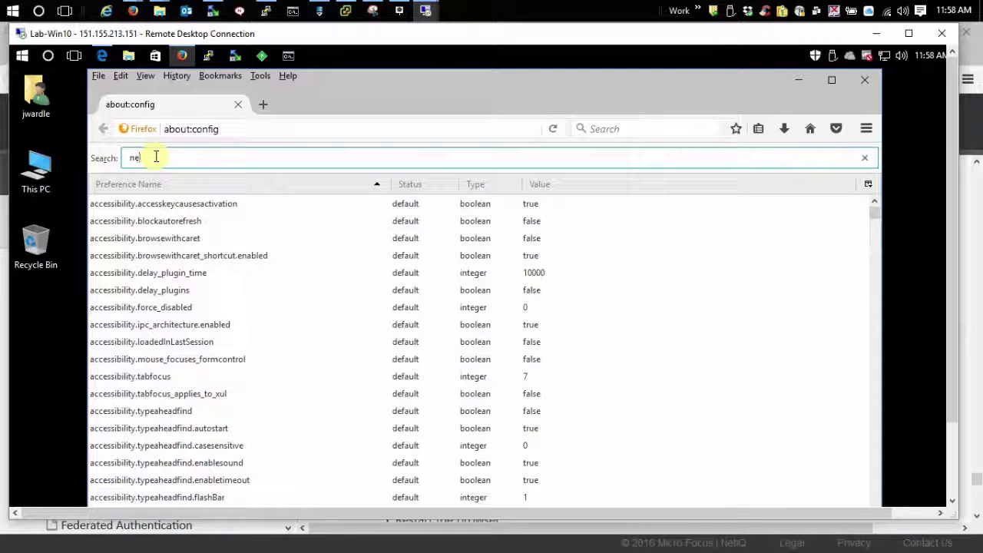
{"action": "type", "text": "twork.n"}
{"action": "left_click", "coordinate": [130, 273]}
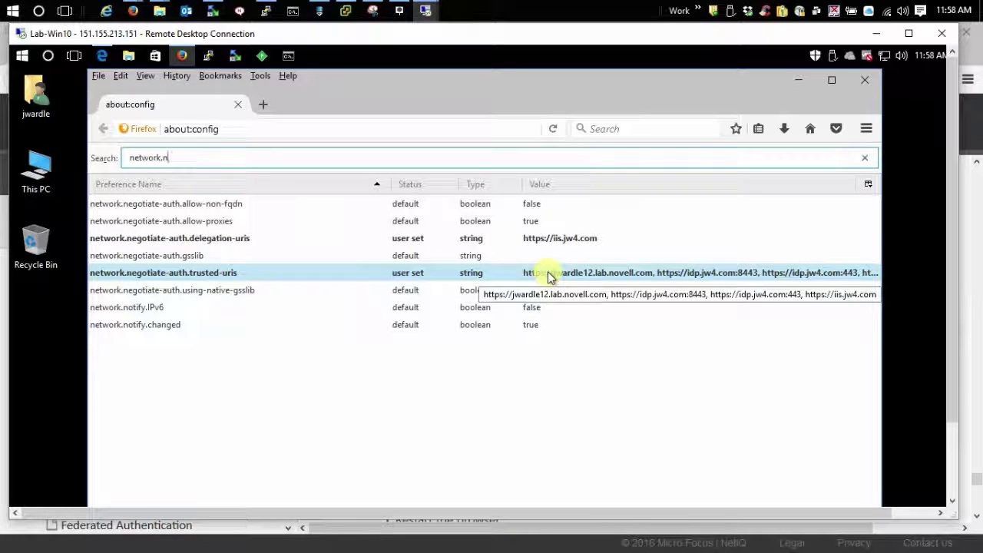
{"action": "double_click", "coordinate": [592, 277]}
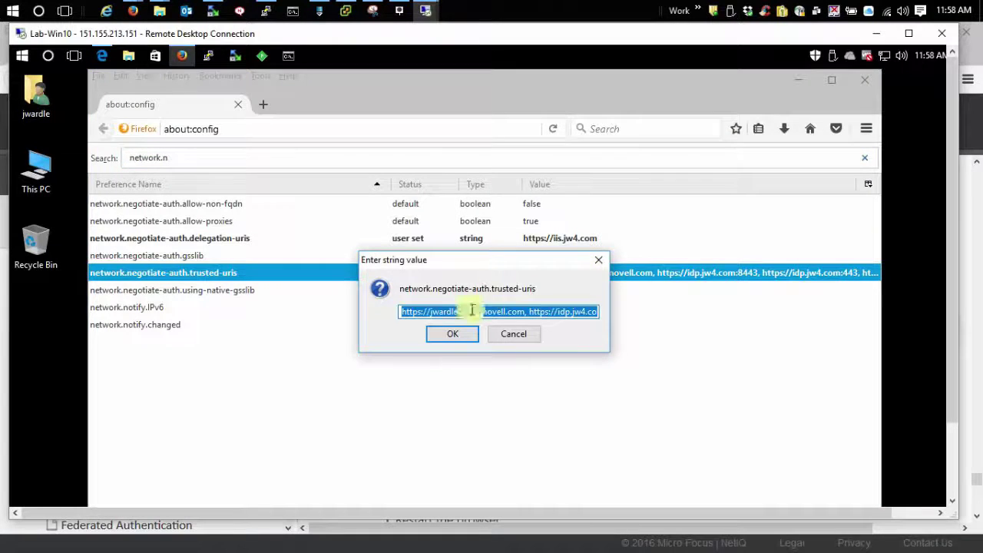
{"action": "left_click_drag", "start_coordinate": [534, 314], "coordinate": [586, 322]}
{"action": "left_click", "coordinate": [530, 311]}
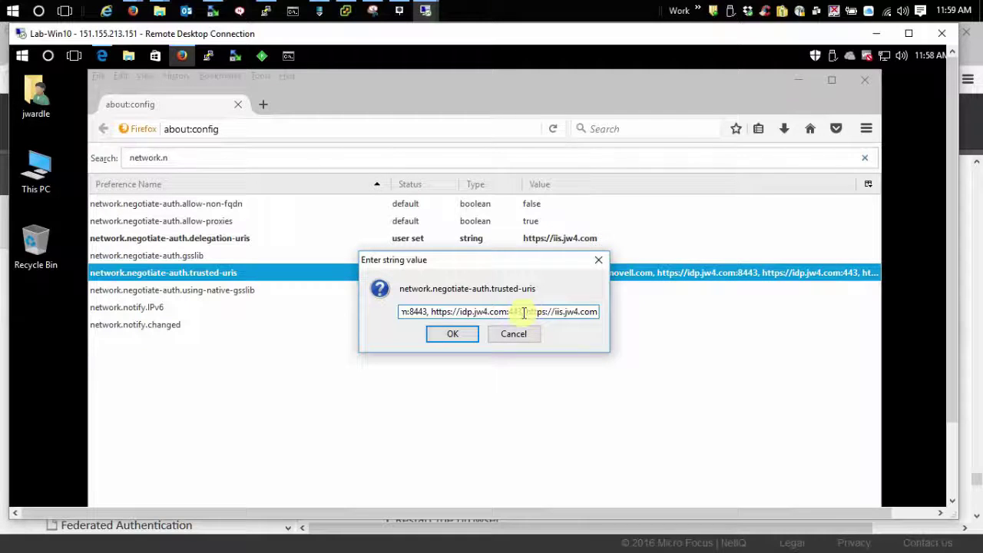
{"action": "left_click_drag", "start_coordinate": [524, 313], "coordinate": [430, 312]}
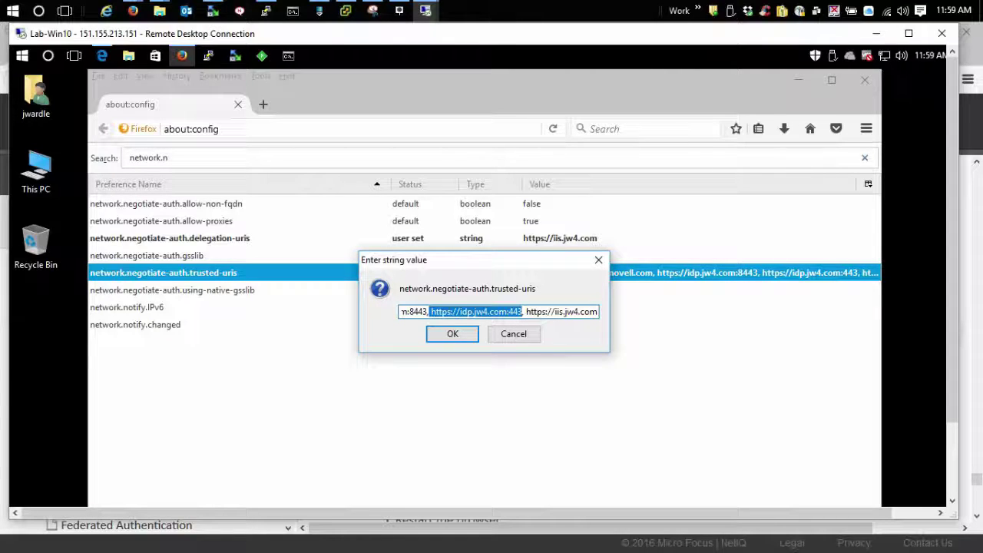
{"action": "left_click", "coordinate": [522, 333]}
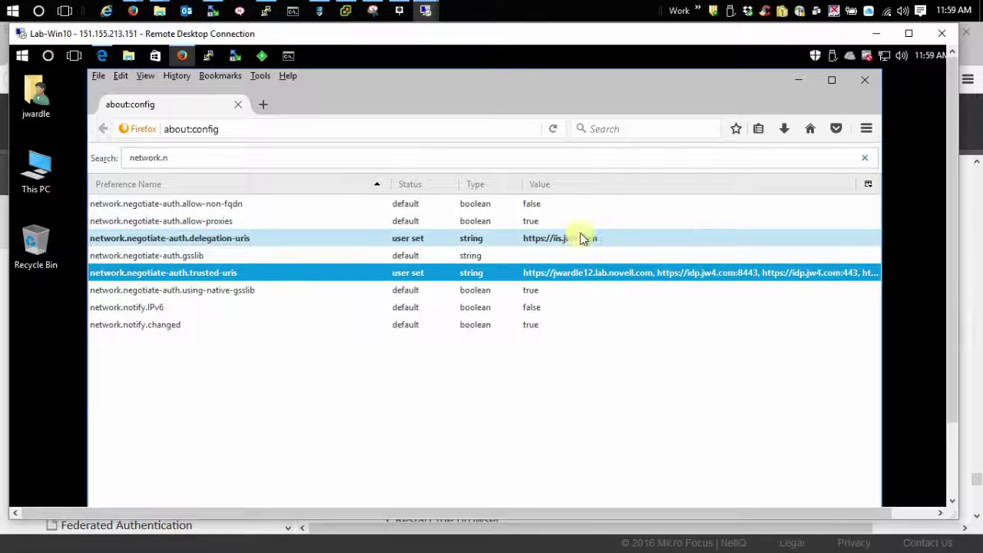
- Close remote Firefox and return to the host's Access Manager admin console tab
{"action": "left_click", "coordinate": [865, 80]}
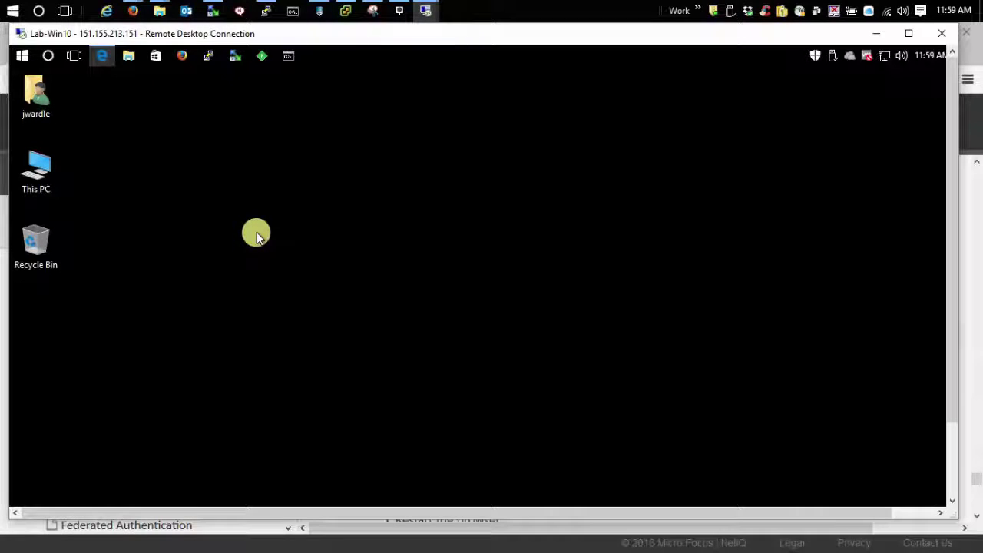
{"action": "left_click", "coordinate": [135, 9]}
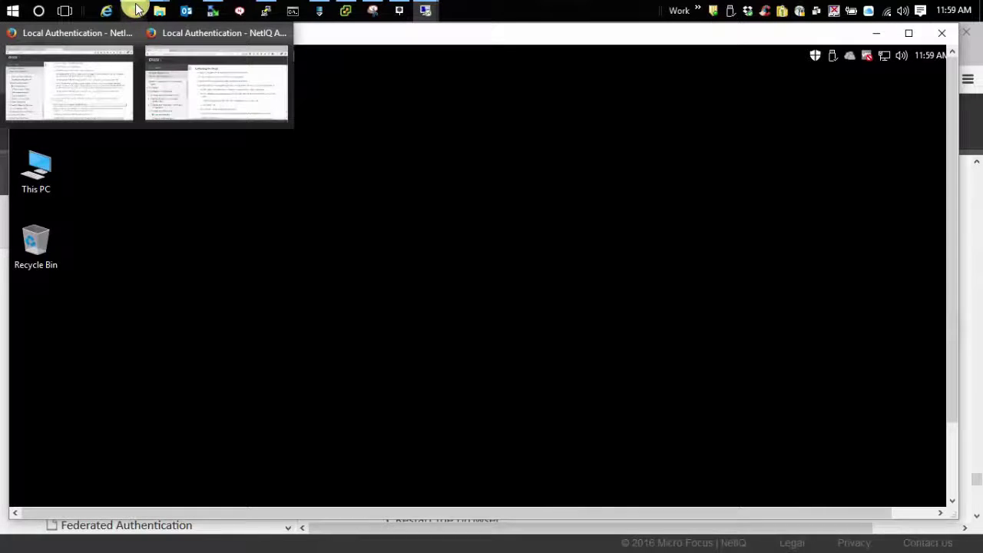
{"action": "left_click", "coordinate": [188, 53]}
{"action": "left_click", "coordinate": [230, 57]}
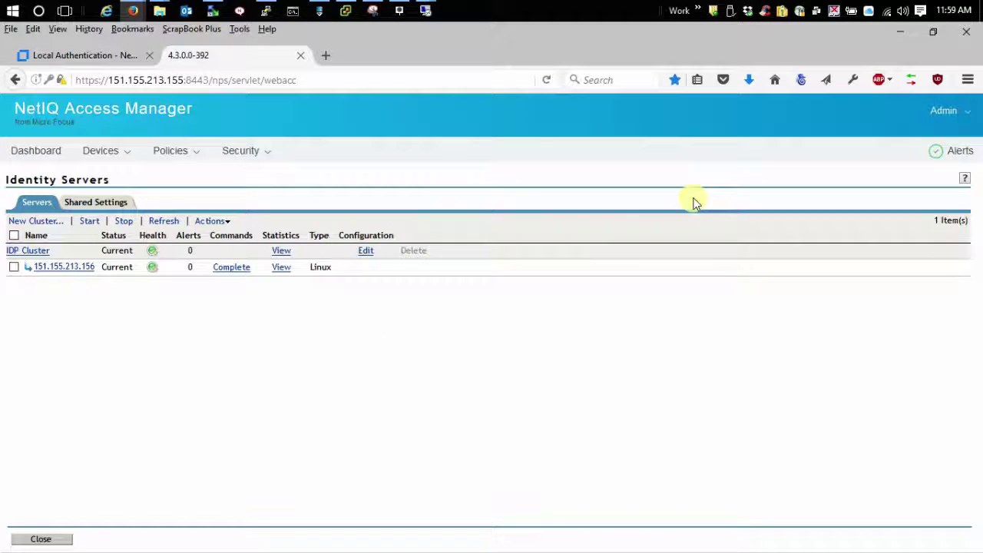
- Go to Access Gateways > MAG_Cluster > NAM and open OES11's protected resources list
{"action": "left_click", "coordinate": [103, 149]}
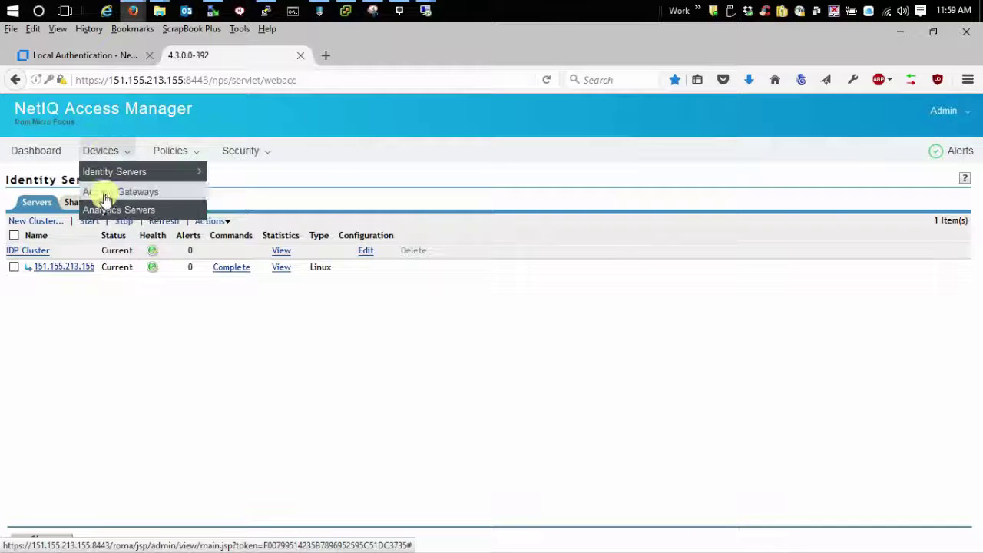
{"action": "mouse_move", "coordinate": [106, 198]}
{"action": "mouse_move", "coordinate": [247, 193]}
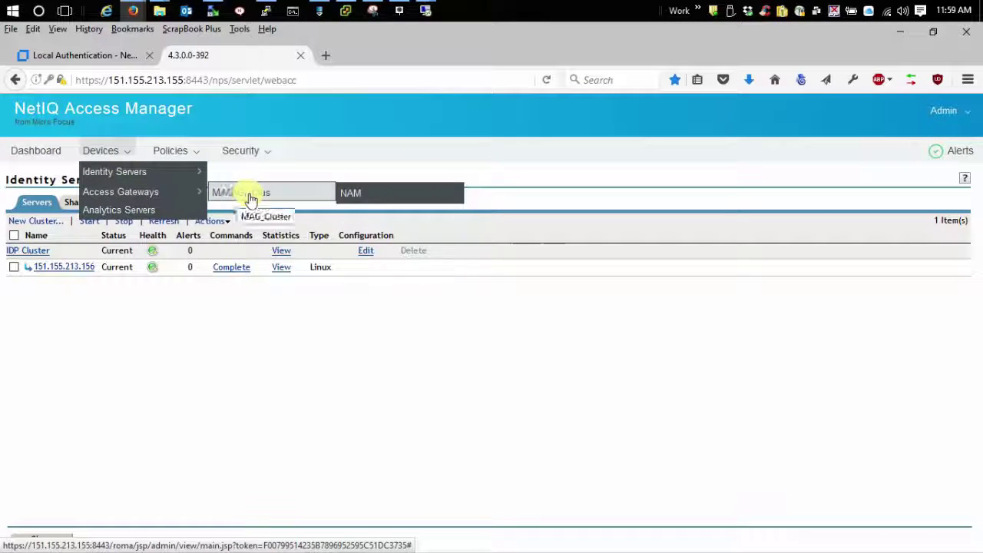
{"action": "left_click", "coordinate": [389, 201]}
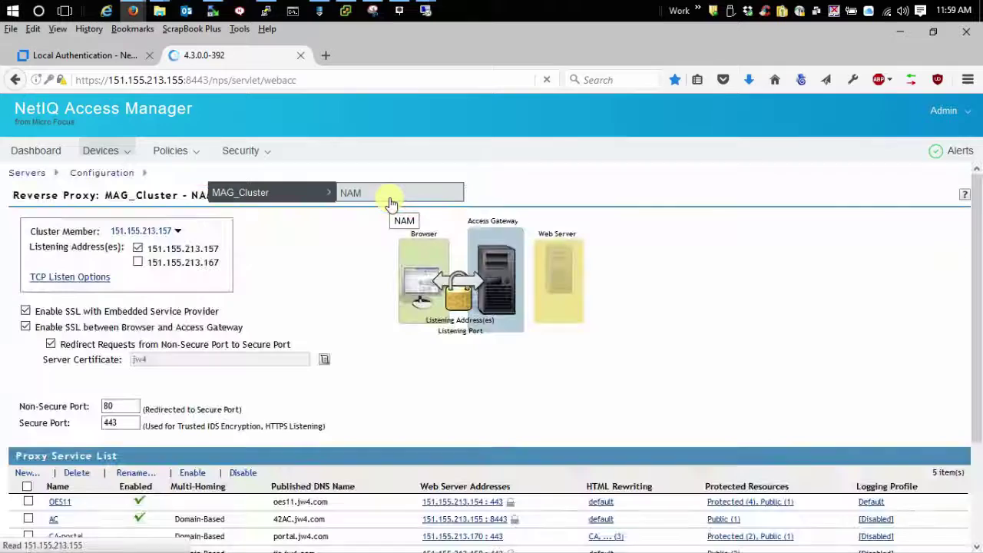
{"action": "scroll", "coordinate": [803, 313], "scroll_direction": "down", "scroll_amount": 2}
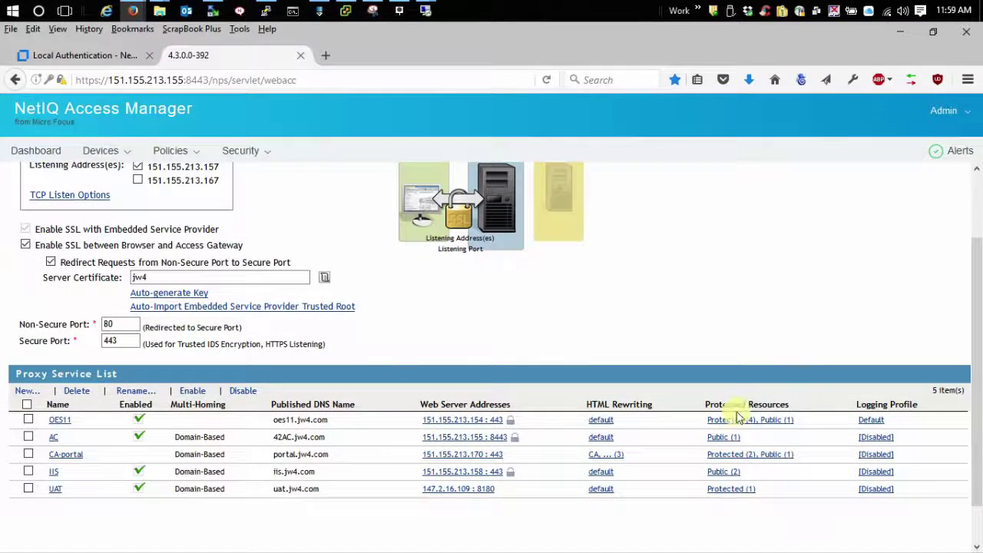
{"action": "left_click", "coordinate": [738, 419]}
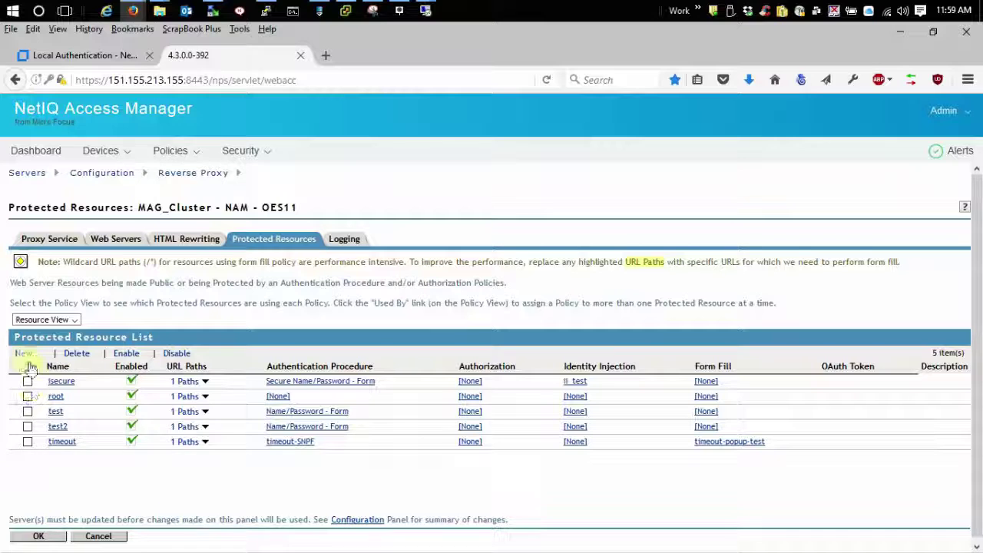
- Create a 'kerberos' protected resource using the Kerberos-Contract (60) authentication contract
{"action": "left_click", "coordinate": [26, 353]}
{"action": "left_click", "coordinate": [424, 315]}
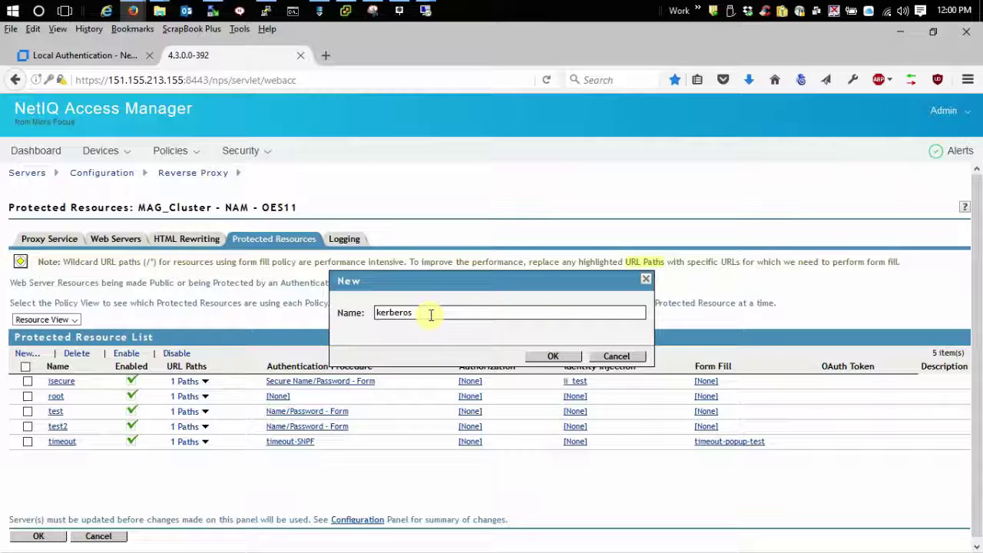
{"action": "left_click", "coordinate": [552, 358]}
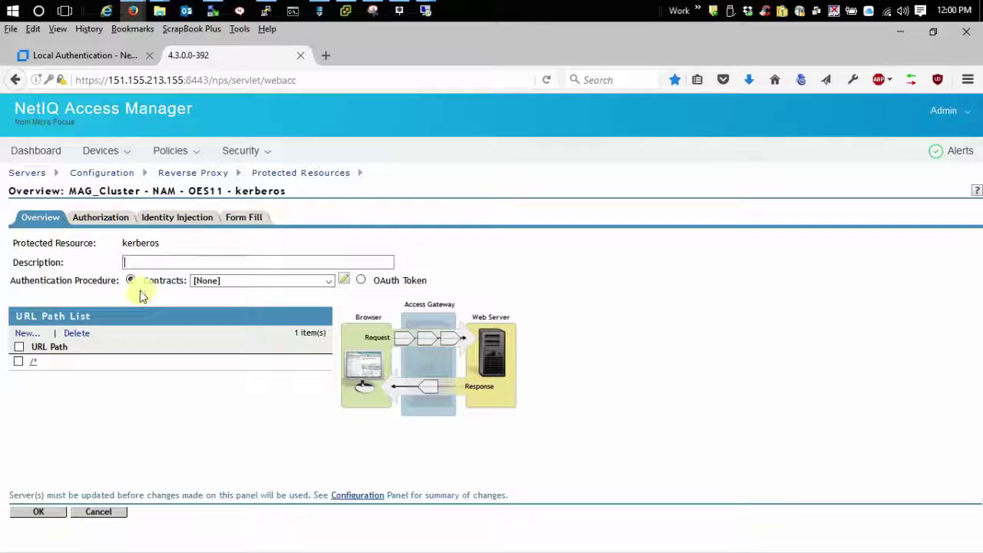
{"action": "left_click", "coordinate": [329, 284]}
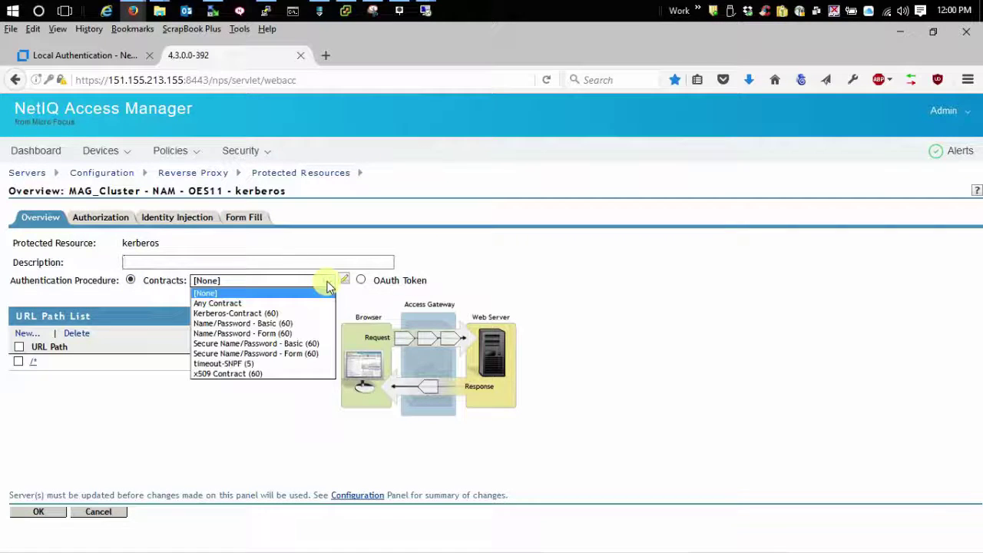
{"action": "left_click", "coordinate": [254, 312]}
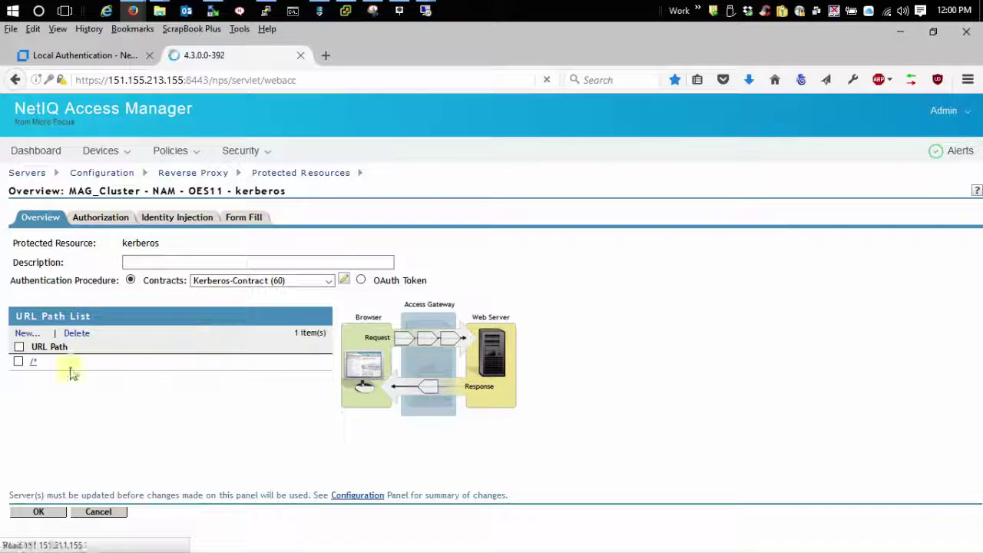
- Change the resource's URL path from /* to /kerberos* and save the resource
{"action": "left_click", "coordinate": [33, 362]}
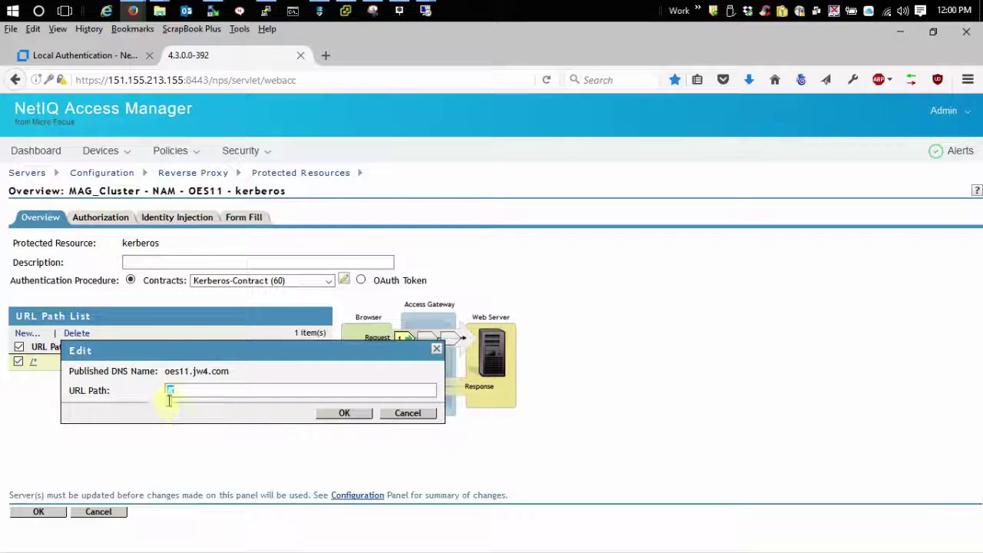
{"action": "key", "text": "BackSpace"}
{"action": "type", "text": "/*"}
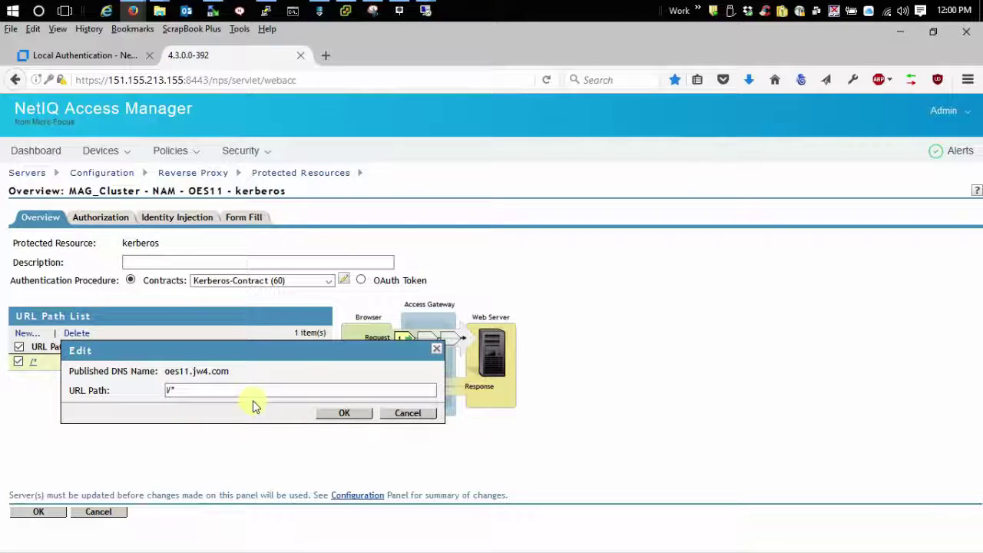
{"action": "type", "text": "kerberos"}
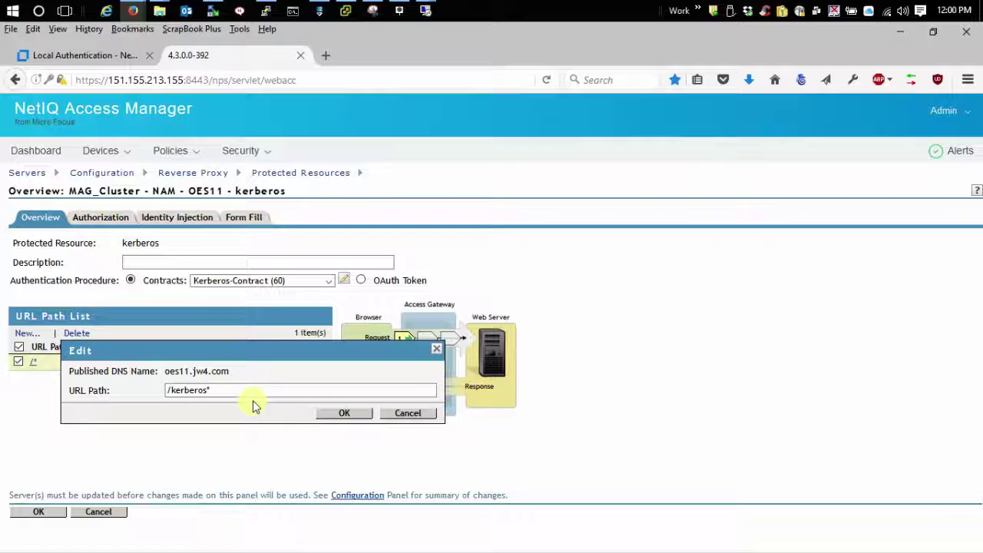
{"action": "left_click", "coordinate": [345, 414]}
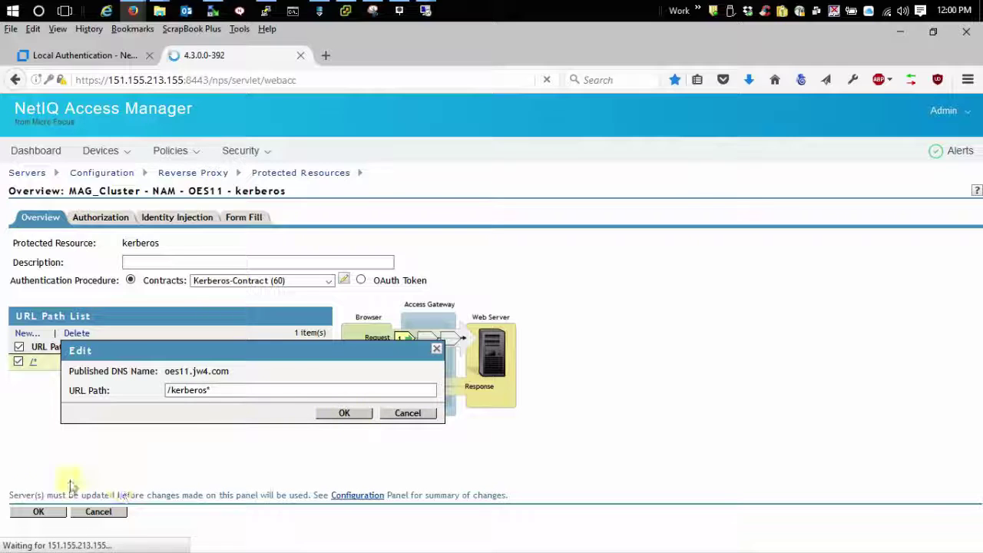
{"action": "left_click", "coordinate": [33, 515]}
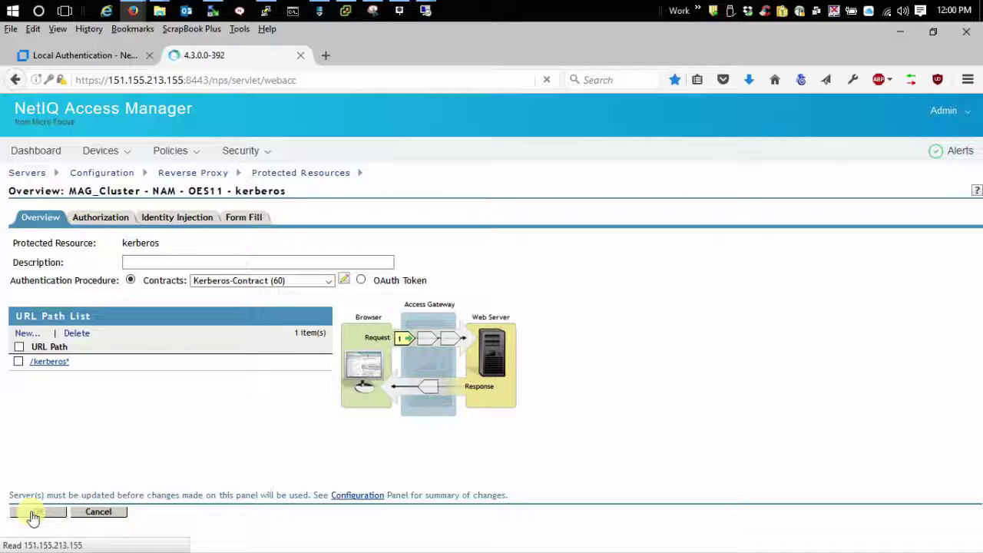
- Accept the reverse proxy and cluster pages, then run Update All on MAG_Cluster
{"action": "left_click", "coordinate": [35, 536]}
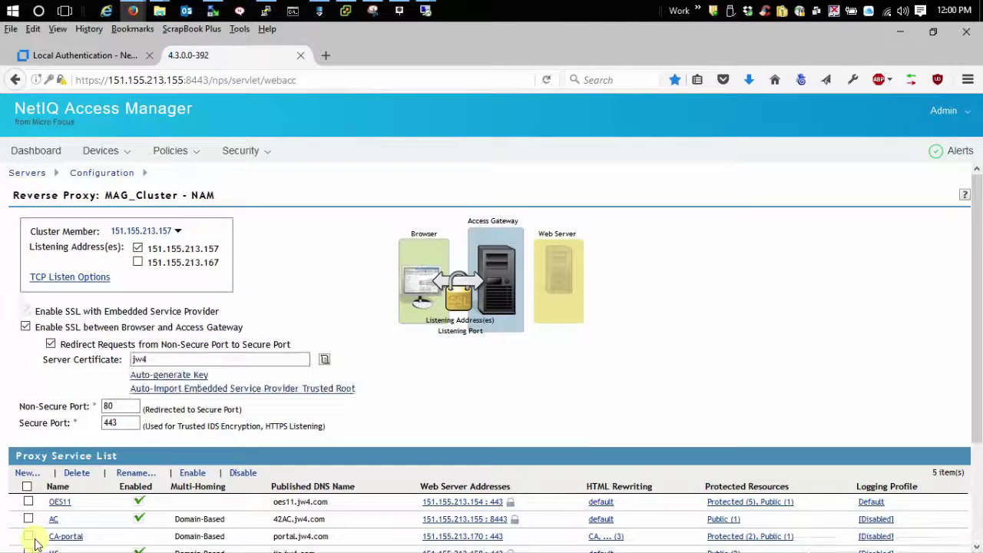
{"action": "scroll", "coordinate": [134, 498], "scroll_direction": "down", "scroll_amount": 3}
{"action": "left_click", "coordinate": [57, 528]}
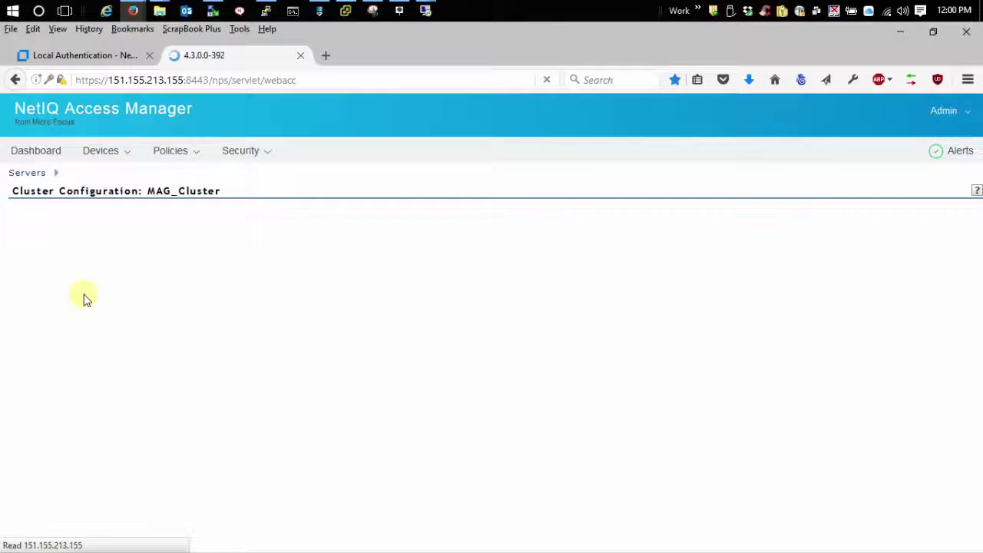
{"action": "left_click", "coordinate": [42, 544]}
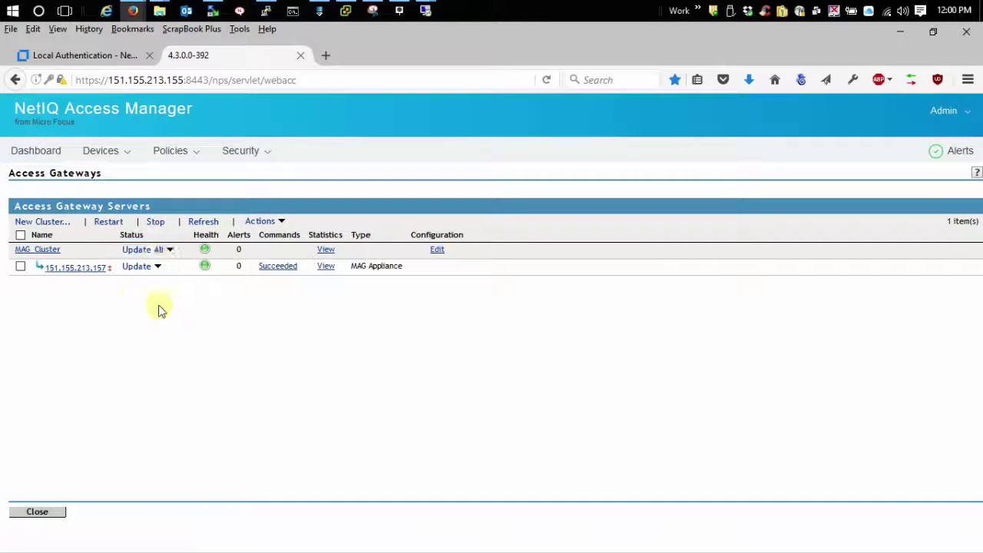
{"action": "left_click", "coordinate": [157, 252]}
{"action": "left_click", "coordinate": [250, 355]}
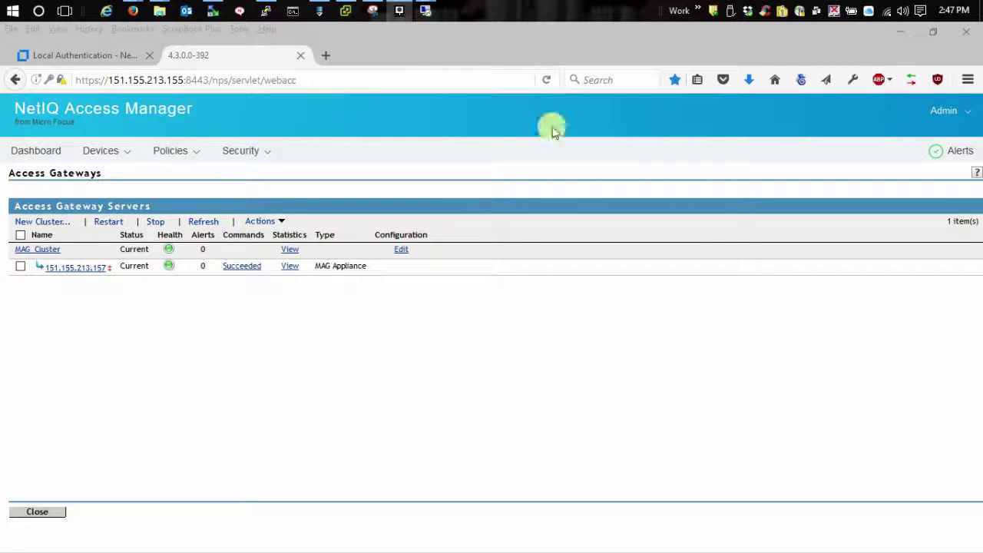
- In the Lab-Win10 session, load oes11.jw4.com/kerberos in Edge, see 'Kerberos Works!', and close Edge
{"action": "mouse_move", "coordinate": [425, 9]}
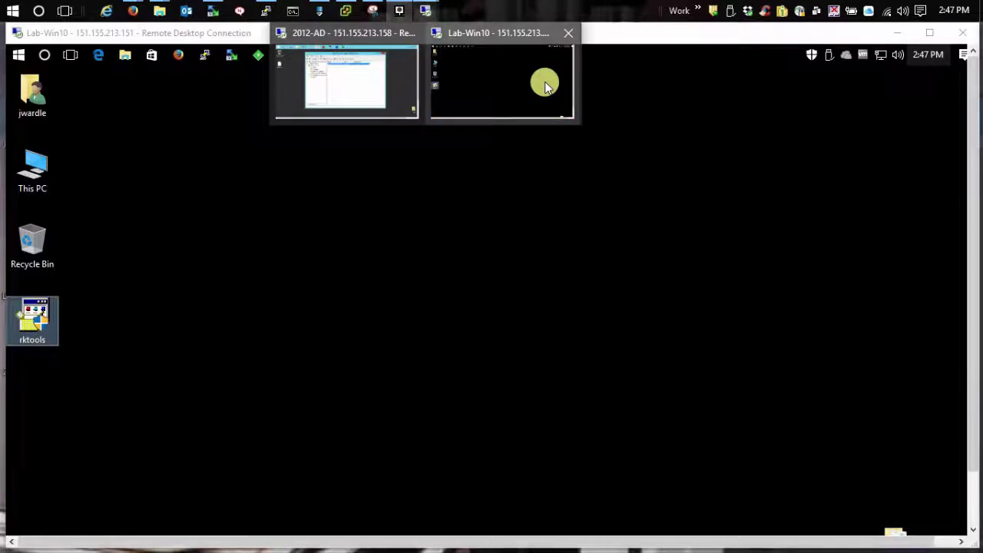
{"action": "left_click", "coordinate": [546, 86]}
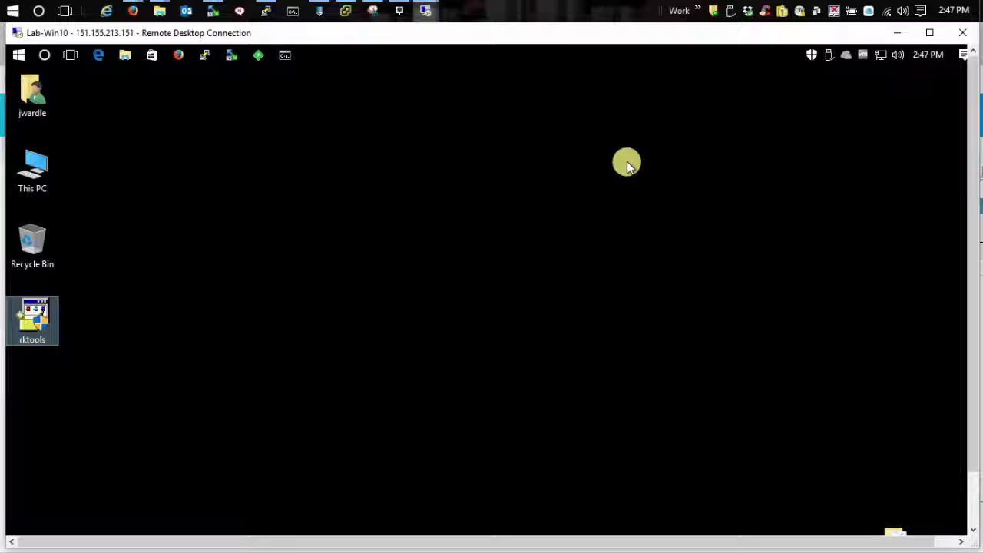
{"action": "left_click", "coordinate": [99, 54]}
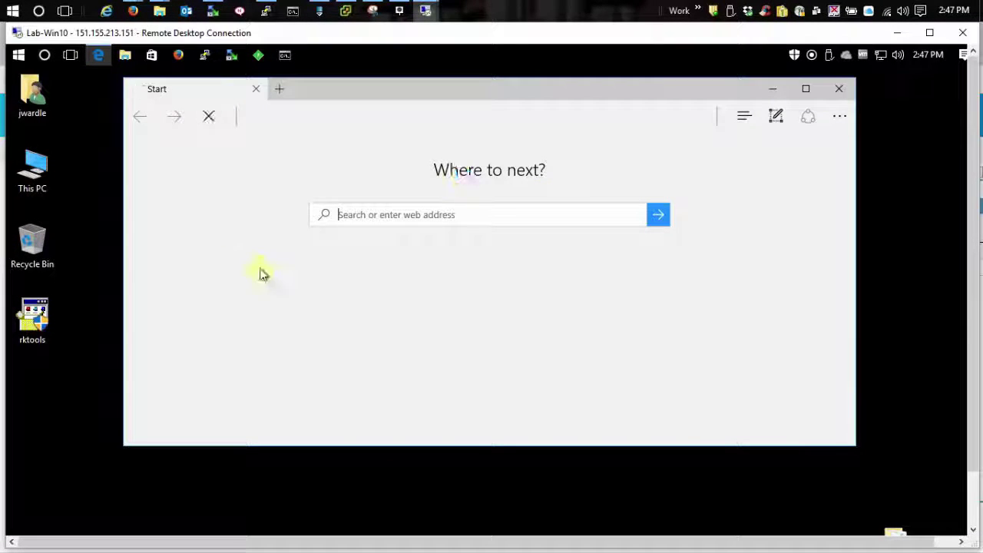
{"action": "type", "text": "oe"}
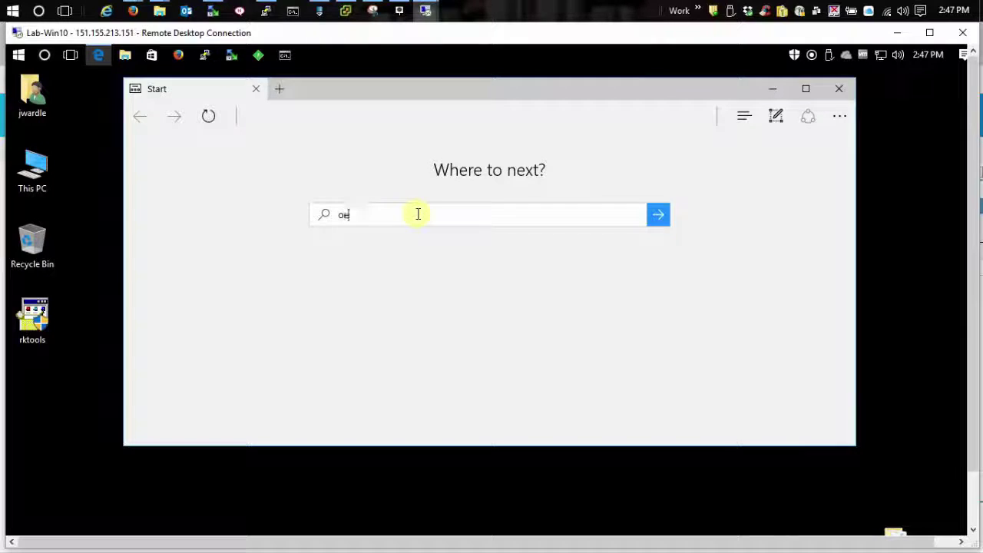
{"action": "type", "text": "s"}
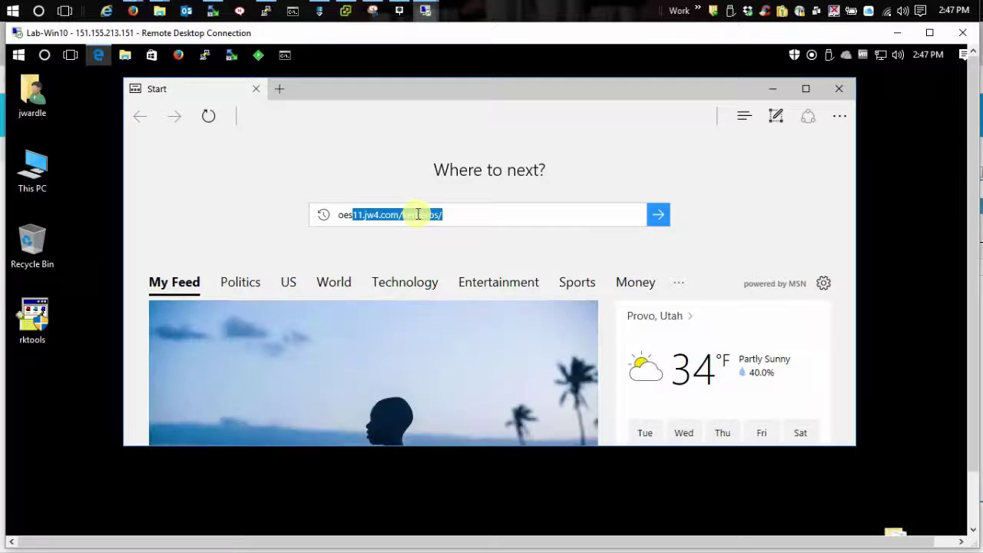
{"action": "key", "text": "Escape"}
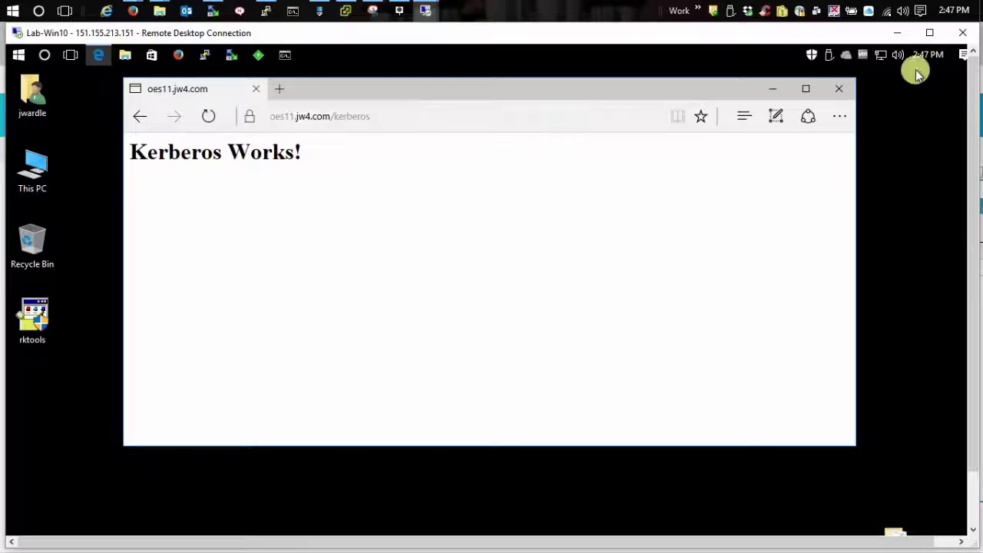
{"action": "left_click", "coordinate": [840, 91]}
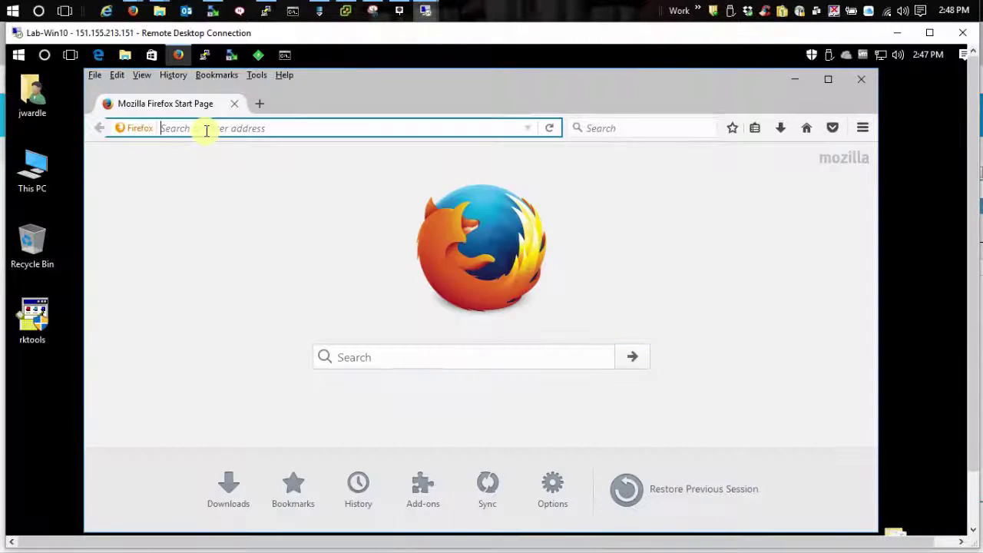
- Load oes11.jw4.com/kerberos in Firefox and permanently trust the oes11.jw4.com certificate
{"action": "type", "text": "oes"}
{"action": "key", "text": "Down"}
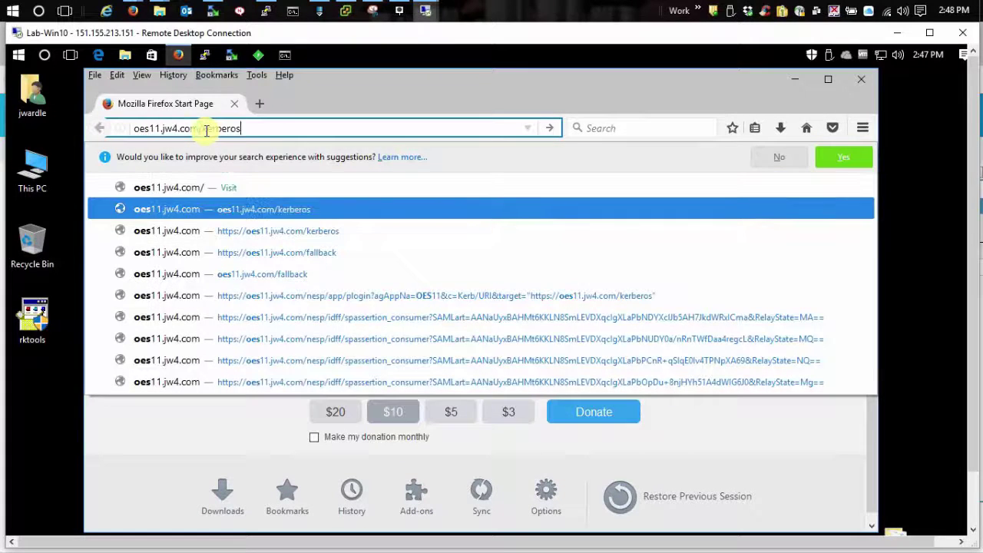
{"action": "key", "text": "Return"}
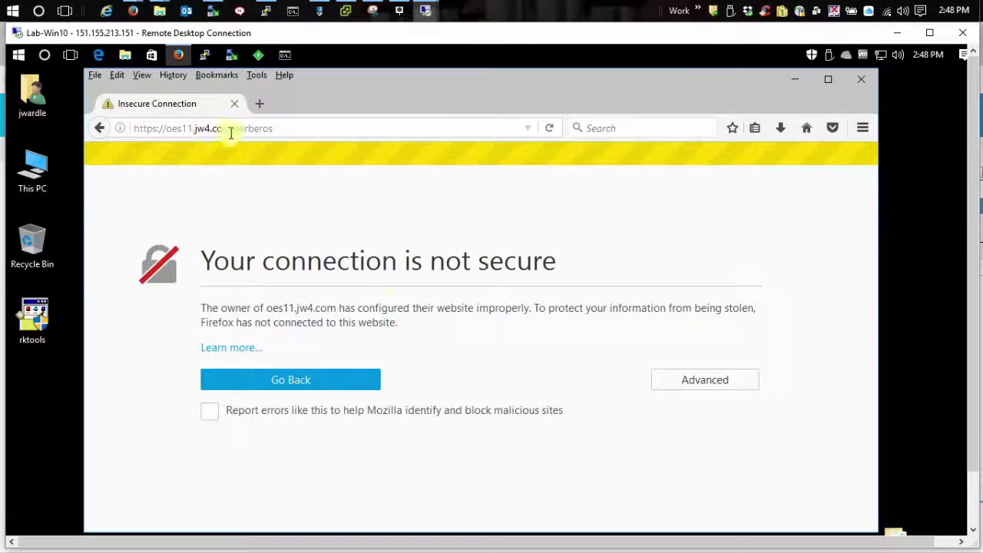
{"action": "left_click", "coordinate": [680, 386]}
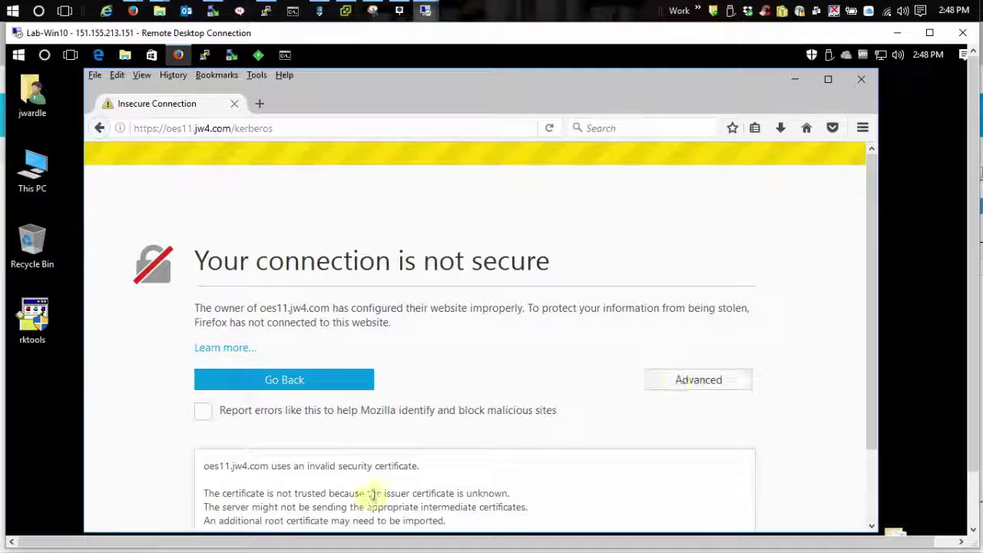
{"action": "scroll", "coordinate": [374, 497], "scroll_direction": "down", "scroll_amount": 2}
{"action": "left_click", "coordinate": [237, 498]}
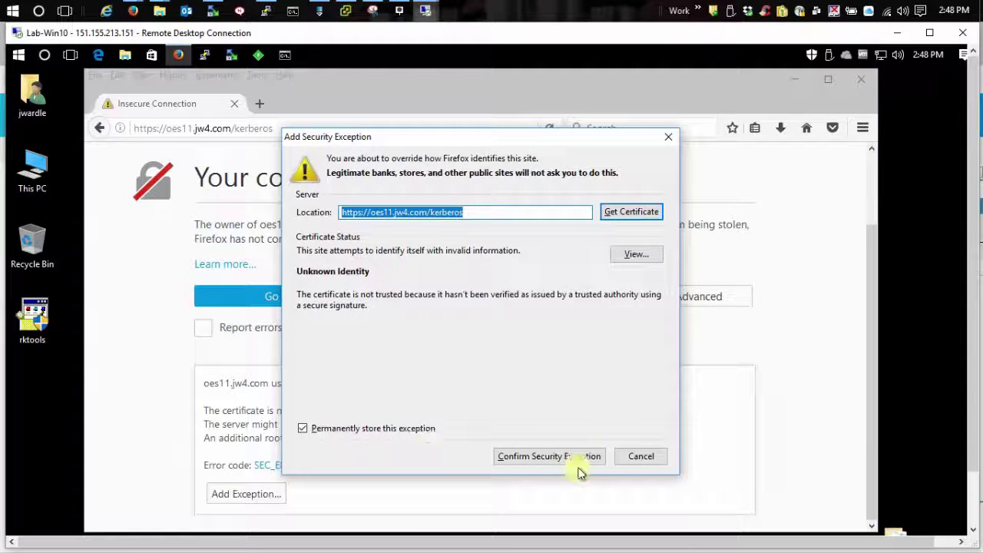
{"action": "left_click", "coordinate": [550, 456]}
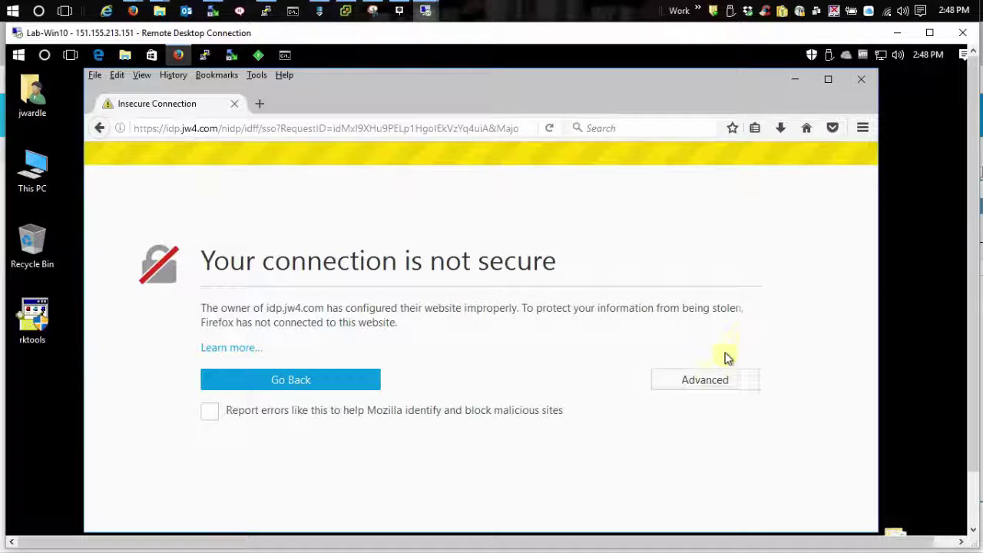
- Add a security exception for idp.jw4.com, reach 'Kerberos Works!', then close Firefox
{"action": "left_click", "coordinate": [711, 380]}
{"action": "scroll", "coordinate": [216, 486], "scroll_direction": "down", "scroll_amount": 1}
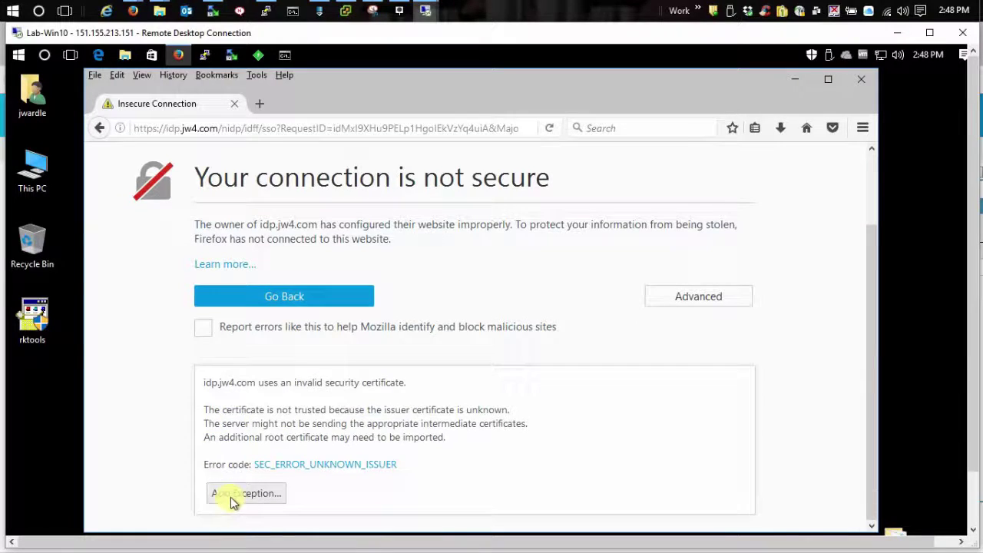
{"action": "left_click", "coordinate": [233, 496]}
{"action": "left_click", "coordinate": [528, 461]}
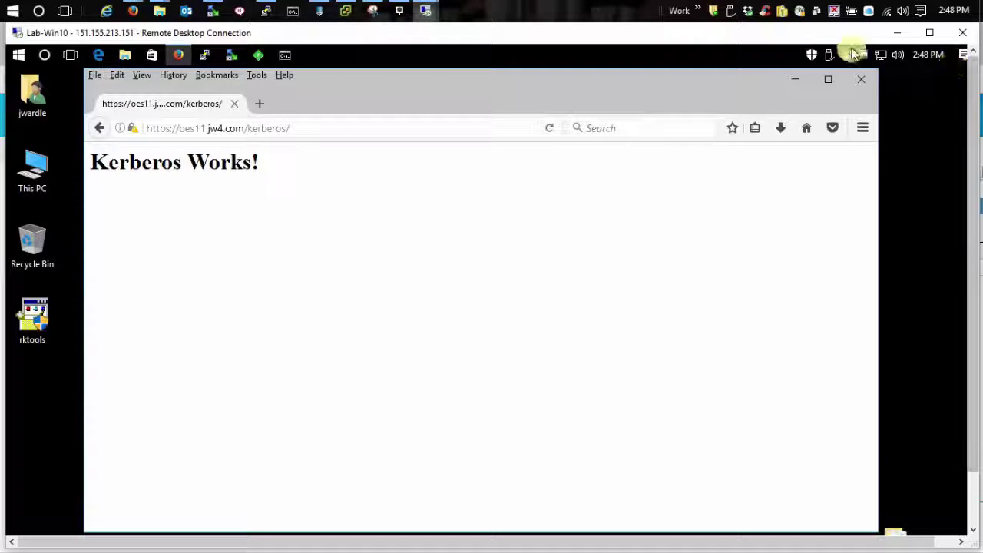
{"action": "left_click", "coordinate": [861, 83]}
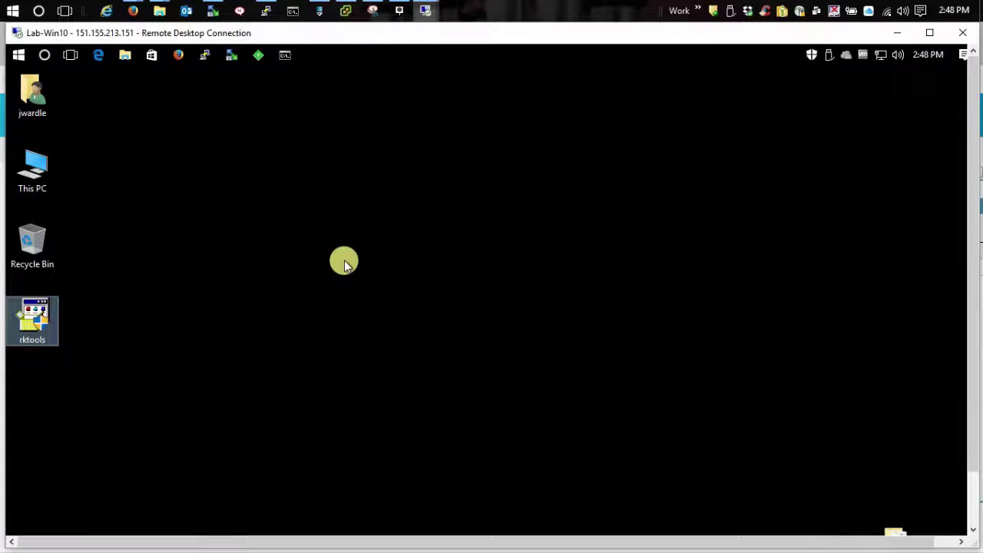